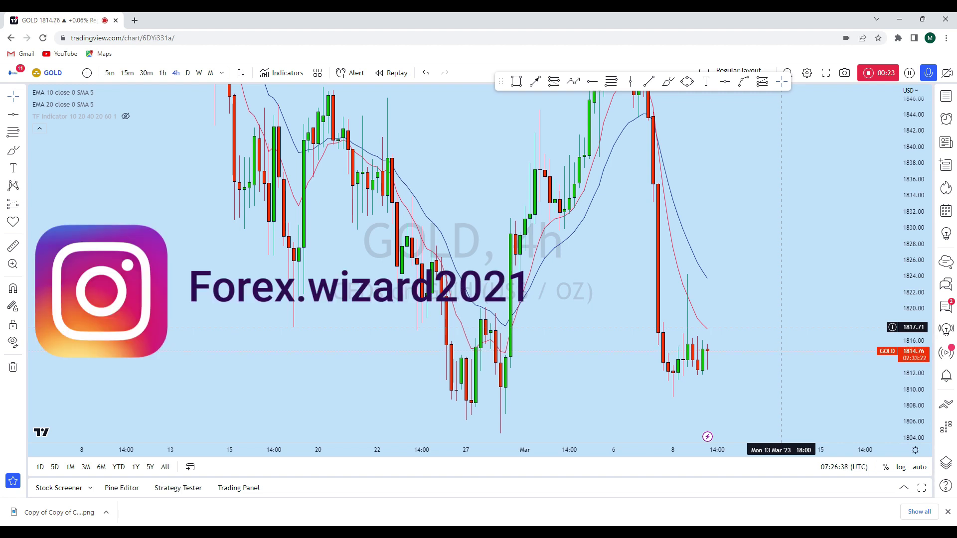
Switch the GOLD chart to the monthly interval and adjust the zoom.
left_click(210, 74)
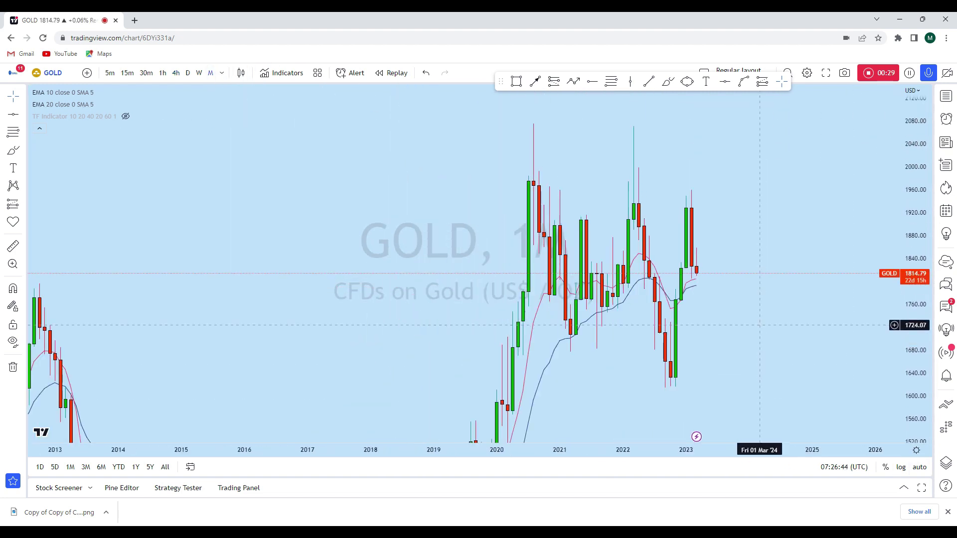
scroll(760, 325, "down", 1)
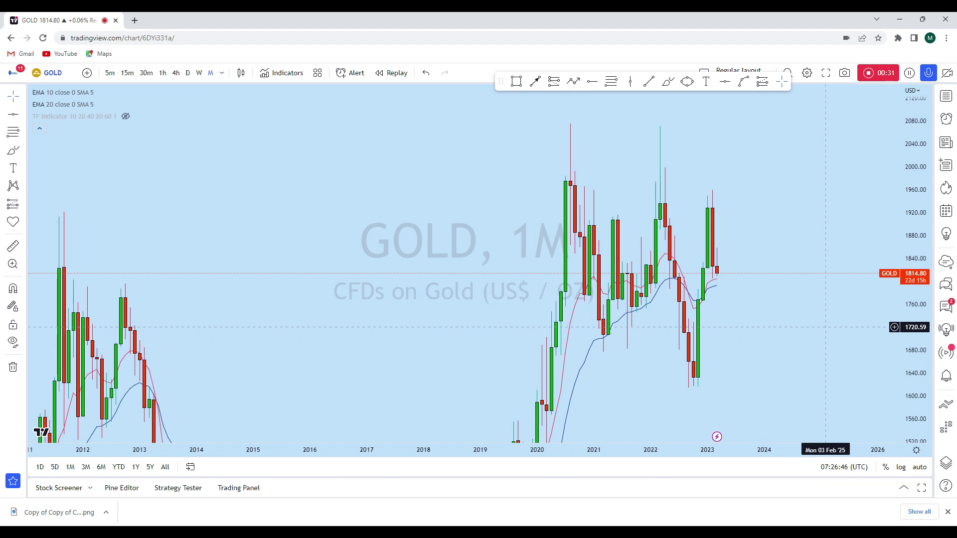
scroll(748, 359, "up", 1)
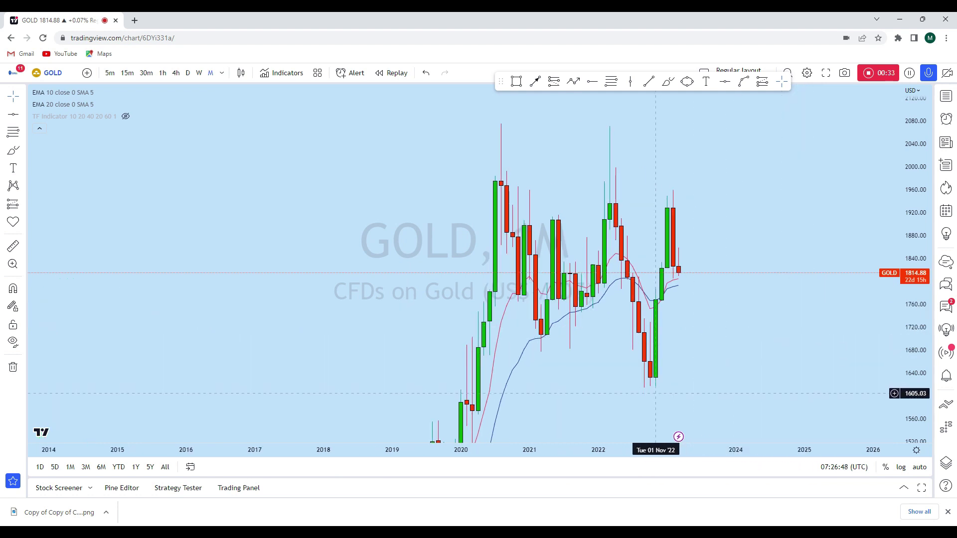
Sketch freehand strokes over the 2022–2023 candles, from 1600 to 1962, and undo each one.
left_click(669, 81)
mouse_move(662, 392)
left_mouse_down()
mouse_move(664, 225)
mouse_move(673, 188)
left_mouse_up()
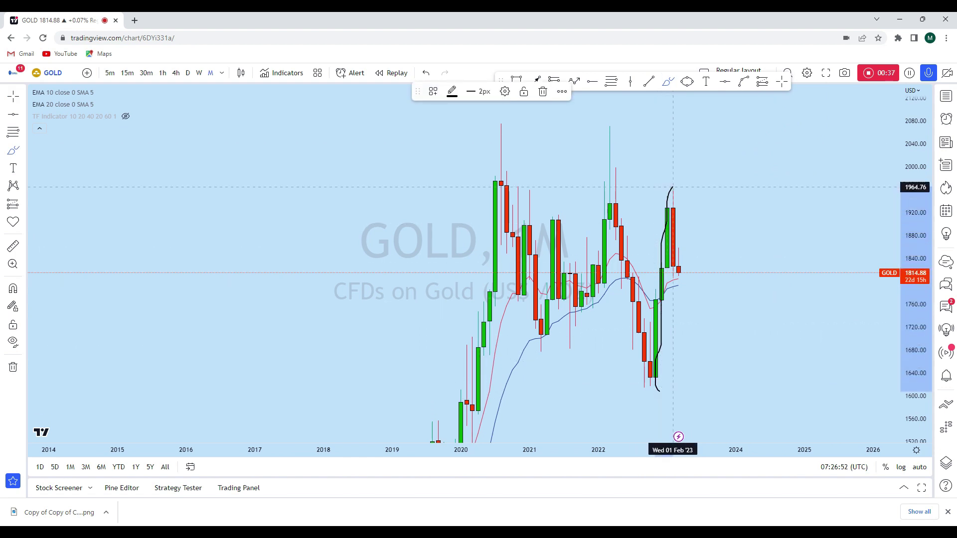
key("ctrl+z")
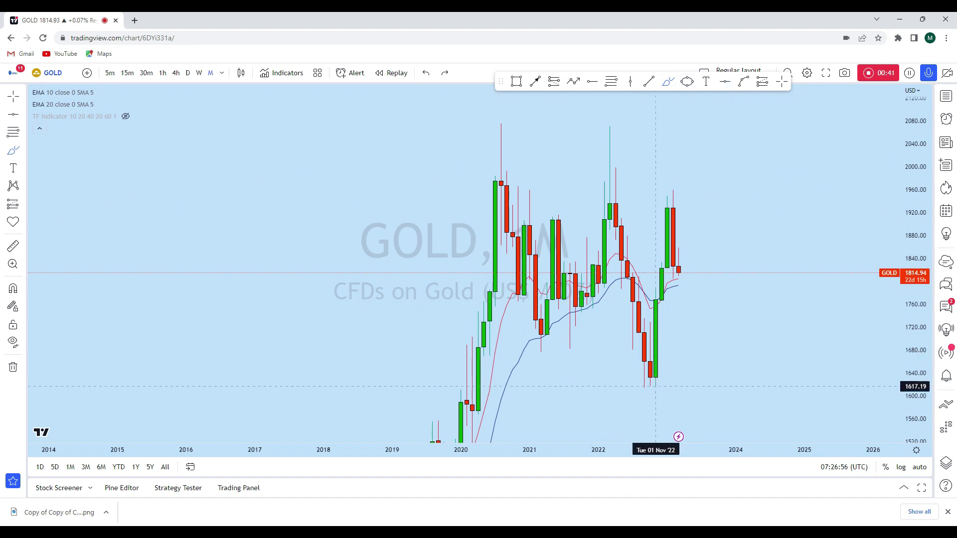
left_click_drag(673, 183, 673, 279)
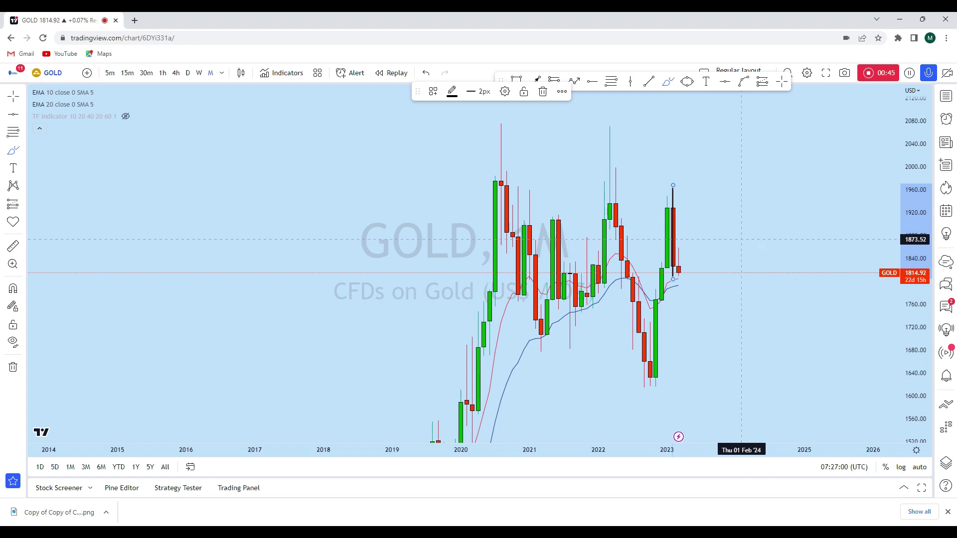
left_click(431, 74)
mouse_move(656, 390)
left_mouse_down()
mouse_move(667, 189)
mouse_move(685, 284)
left_mouse_up()
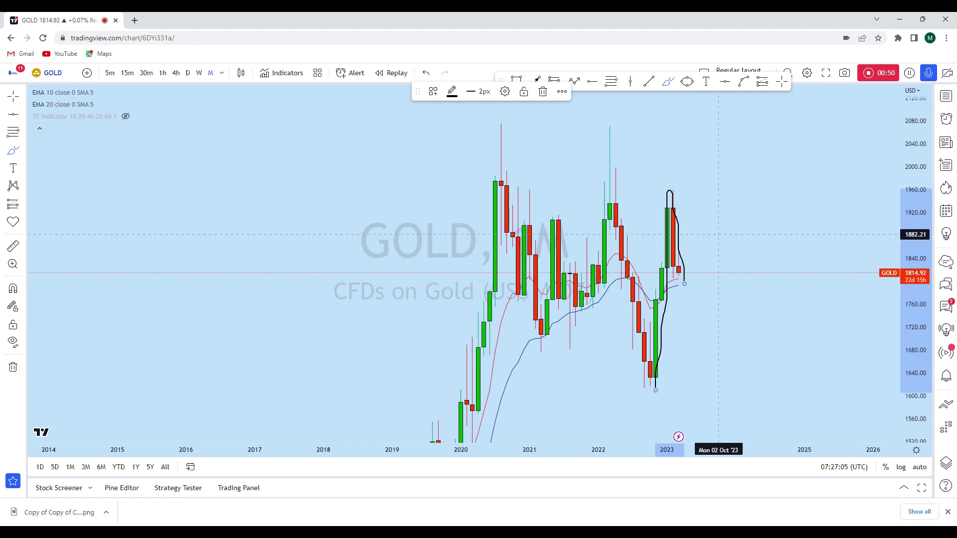
left_click(431, 76)
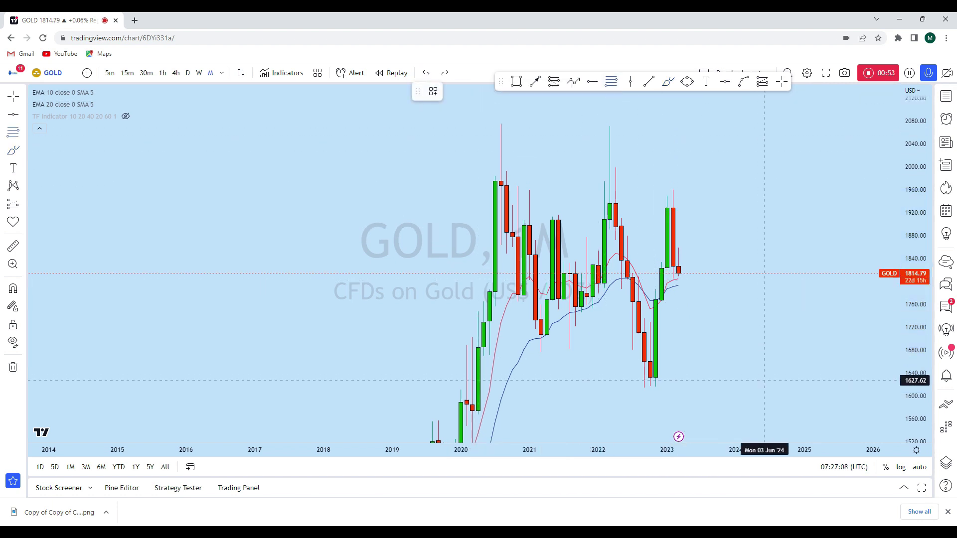
Draw a Fibonacci retracement with its second anchor near 1618.
left_click(764, 386)
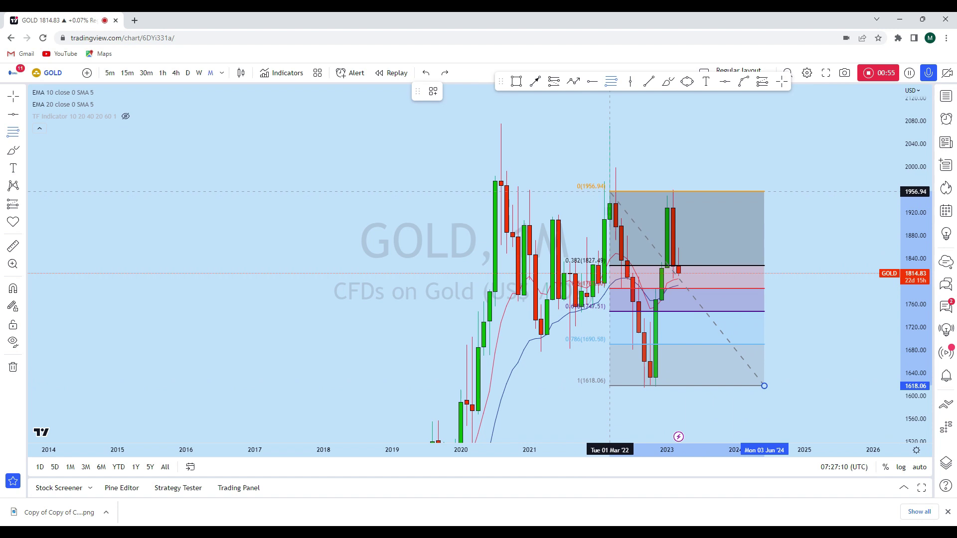
left_click(609, 191)
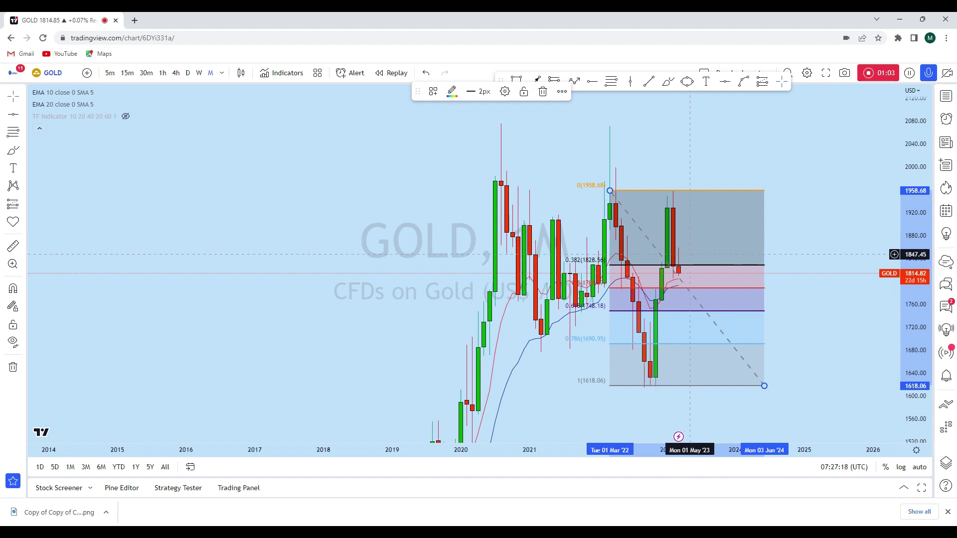
scroll(690, 261, "up", 2)
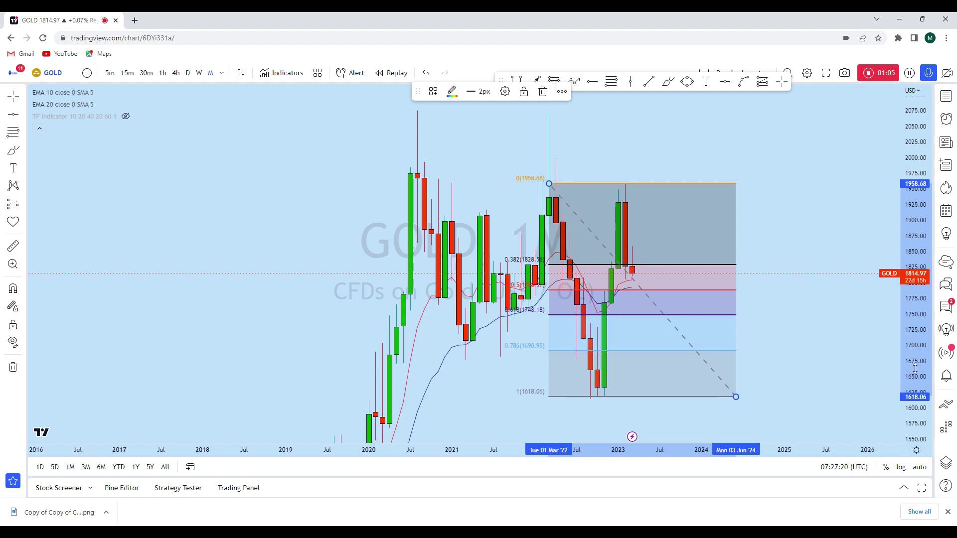
left_click(750, 328)
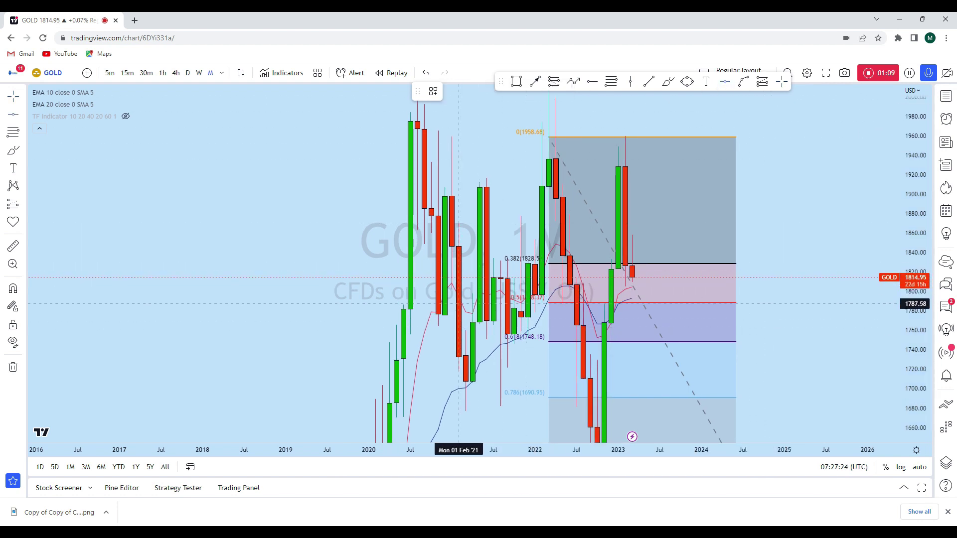
Add a horizontal line at 1788.09 and delete the Fibonacci retracement.
left_click(463, 303)
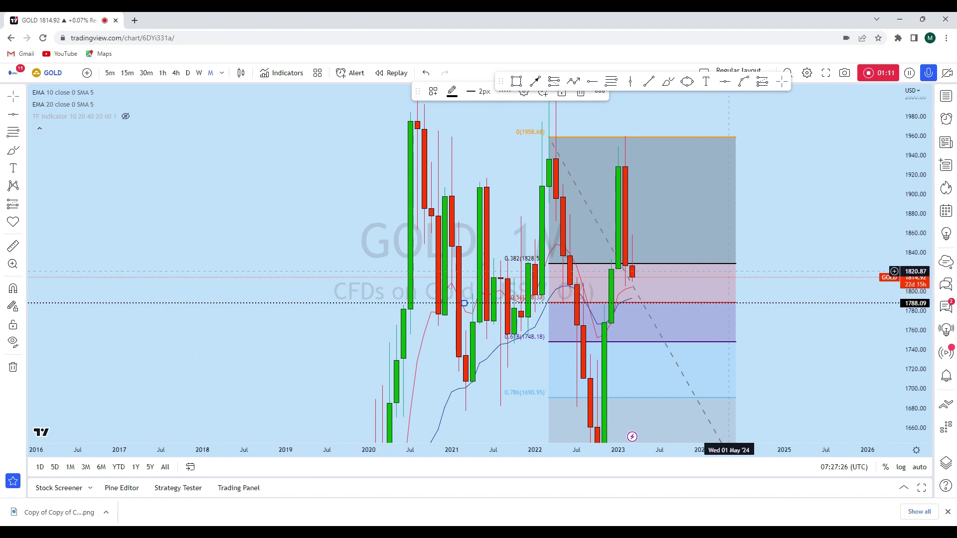
left_click(737, 265)
key("Delete")
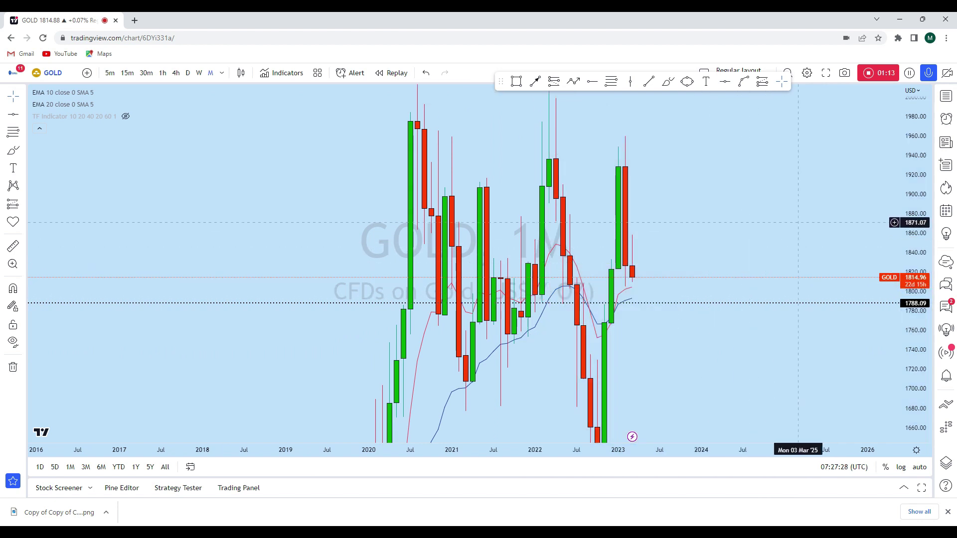
scroll(767, 223, "down", 2)
Circle the retest area near 1788 with the brush, then undo it.
left_click(668, 82)
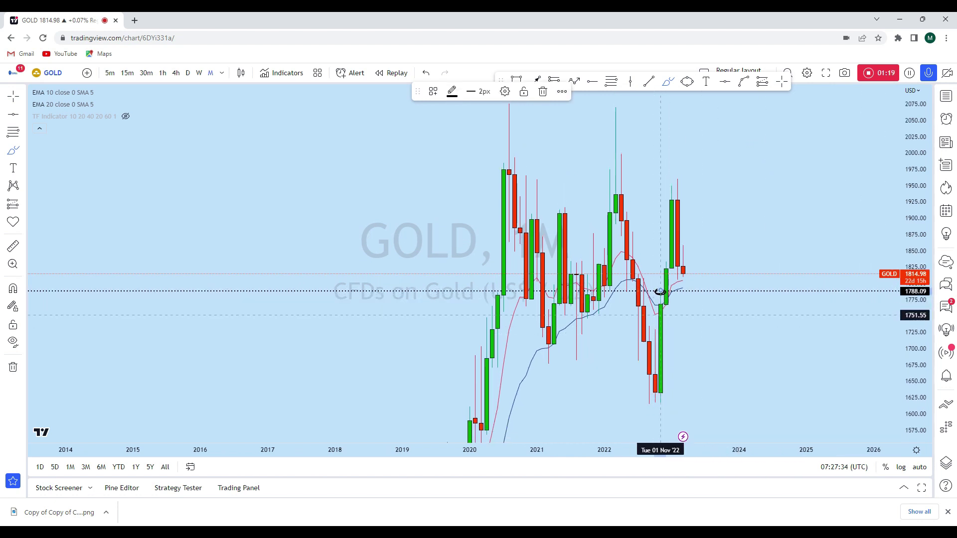
key("ctrl+z")
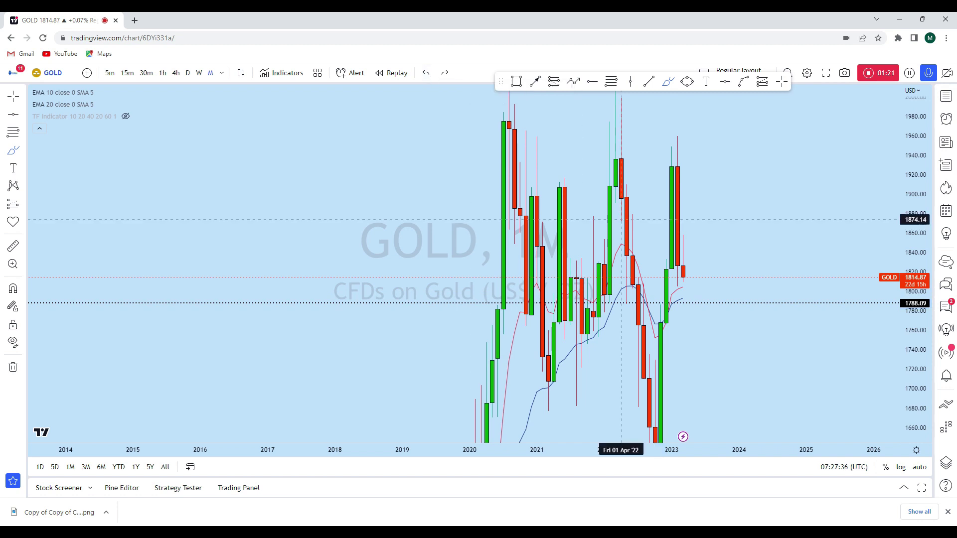
scroll(698, 298, "up", 2)
mouse_move(655, 298)
left_mouse_down()
mouse_move(629, 305)
mouse_move(654, 299)
left_mouse_up()
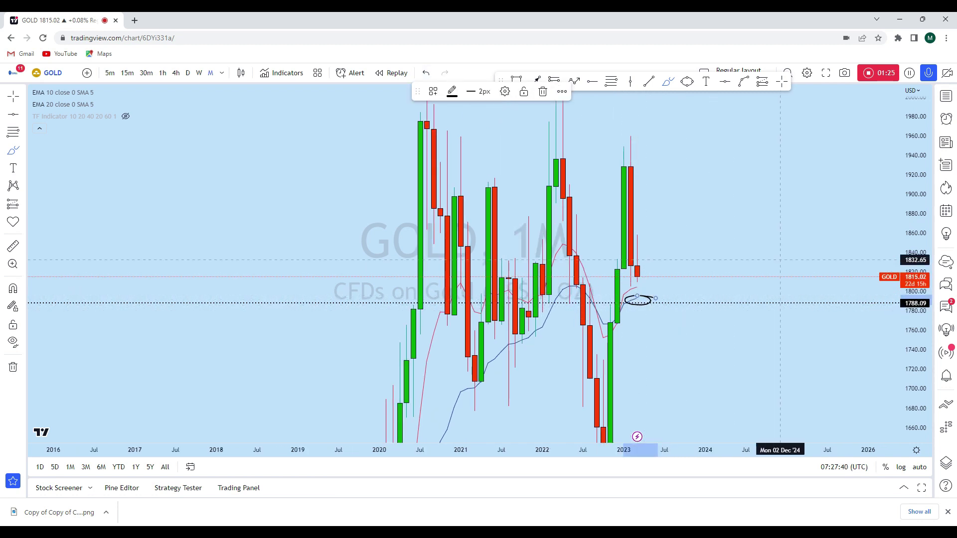
key("ctrl+z")
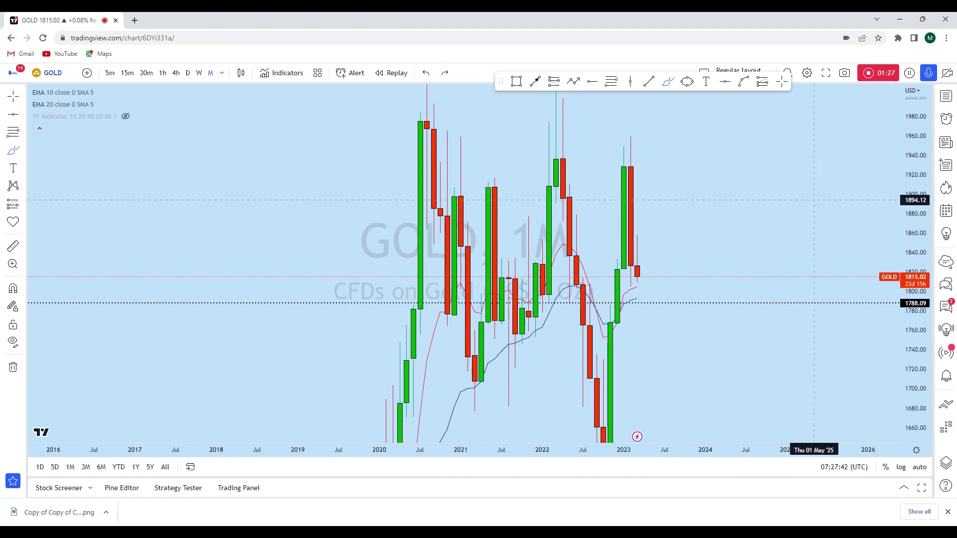
Compress the chart to show history back to 2012 and switch to the weekly interval.
left_click_drag(926, 199, 926, 234)
scroll(798, 302, "down", 3)
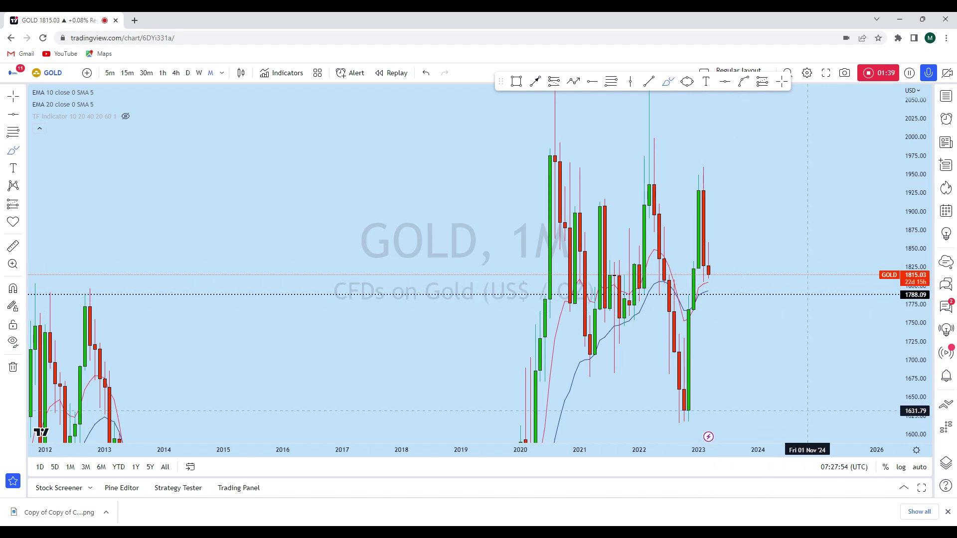
left_click(199, 73)
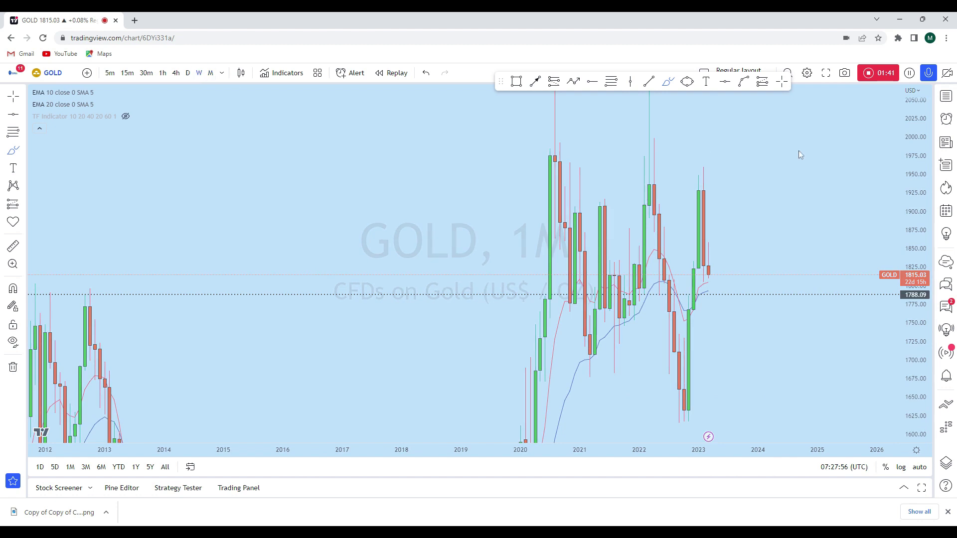
Stretch the price scale, zoom to mid-2021–early 2023, and sketch a stroke from 1960 to 1795.
left_click_drag(905, 311, 901, 268)
scroll(711, 279, "up", 2)
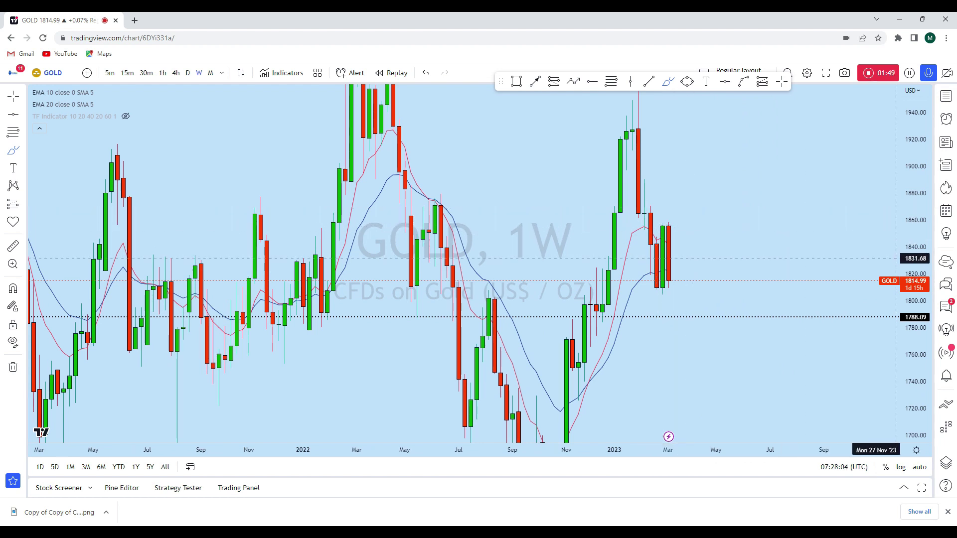
scroll(867, 259, "up", 2)
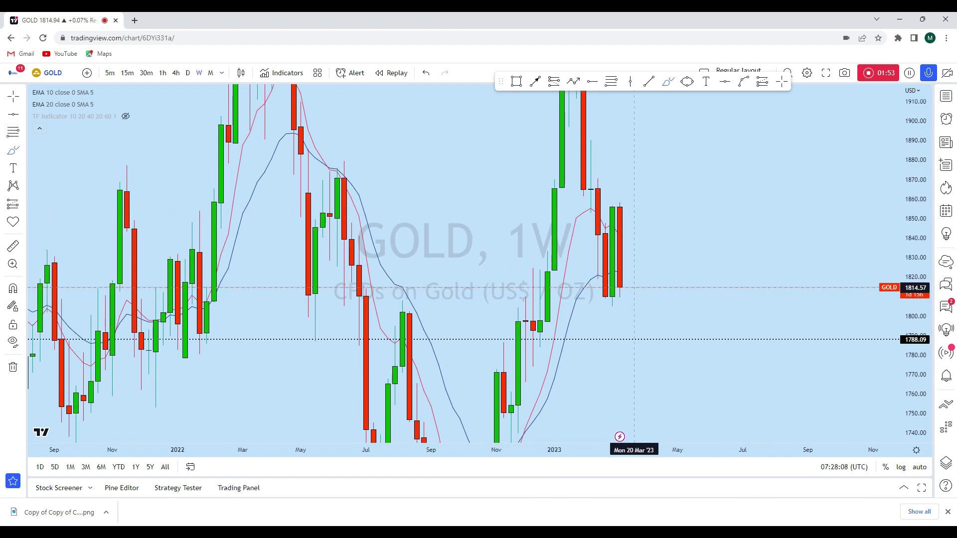
scroll(639, 265, "down", 3)
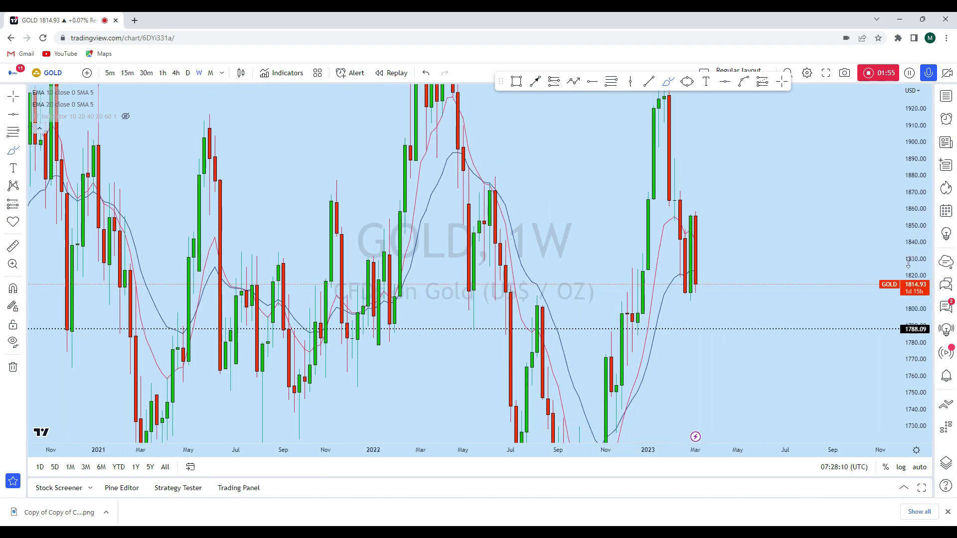
scroll(718, 309, "up", 2)
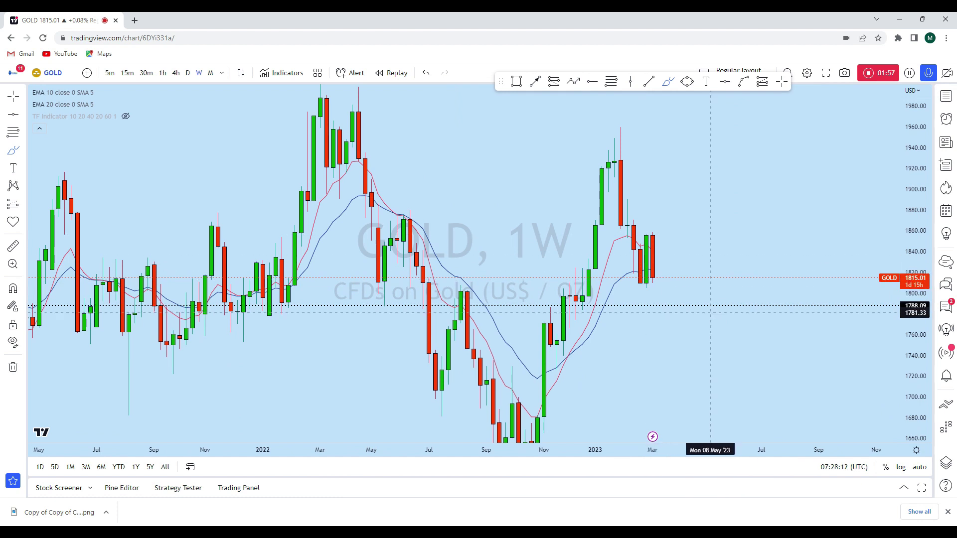
mouse_move(617, 131)
left_mouse_down()
mouse_move(634, 298)
mouse_move(653, 230)
left_mouse_up()
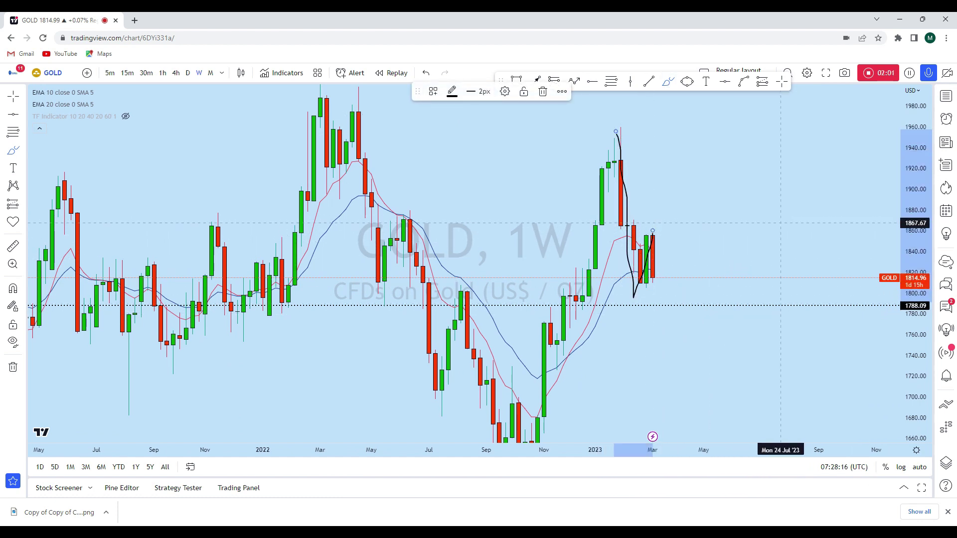
Undo the stroke, then sketch and undo trial marks, arcs and drop paths toward 1733.
key("ctrl+z")
mouse_move(660, 231)
left_mouse_down()
mouse_move(646, 230)
mouse_move(659, 317)
left_mouse_up()
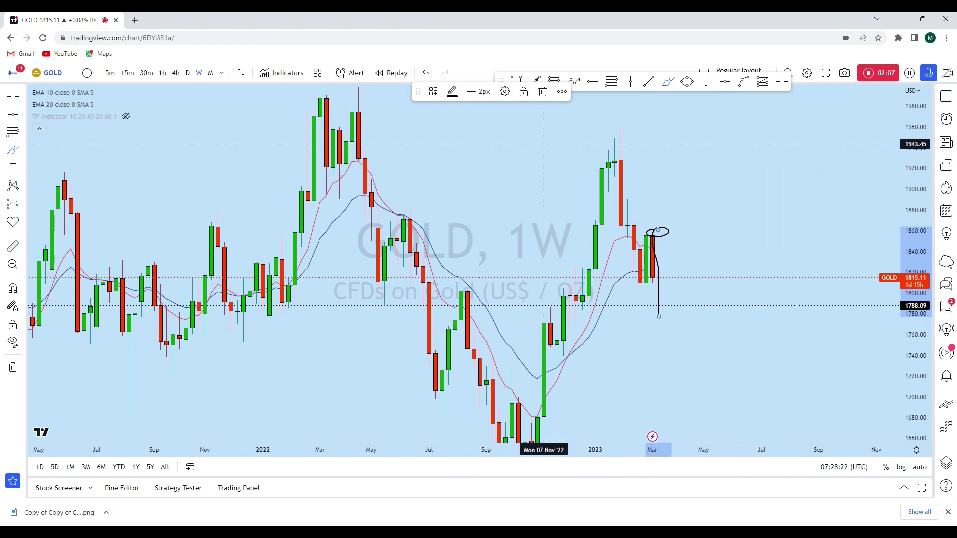
left_click(425, 74)
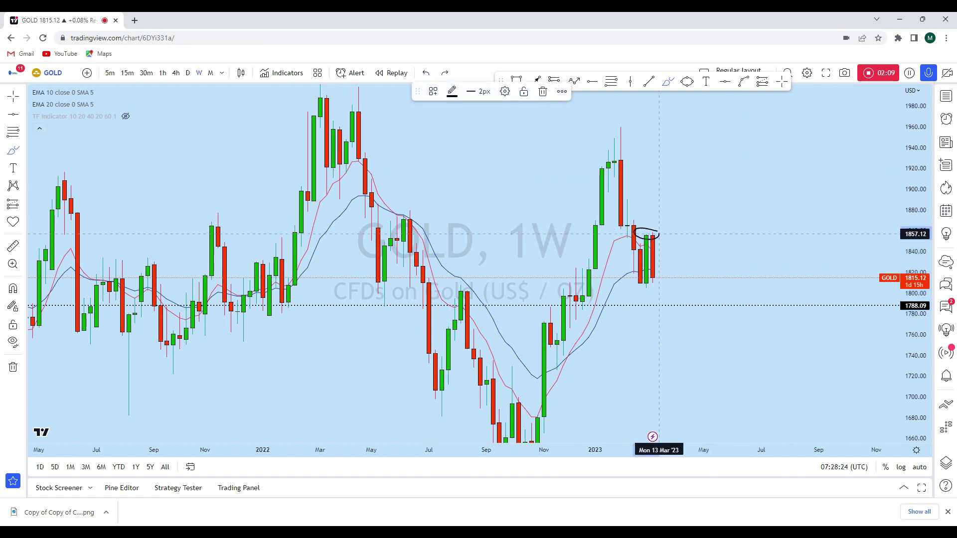
key("ctrl+z")
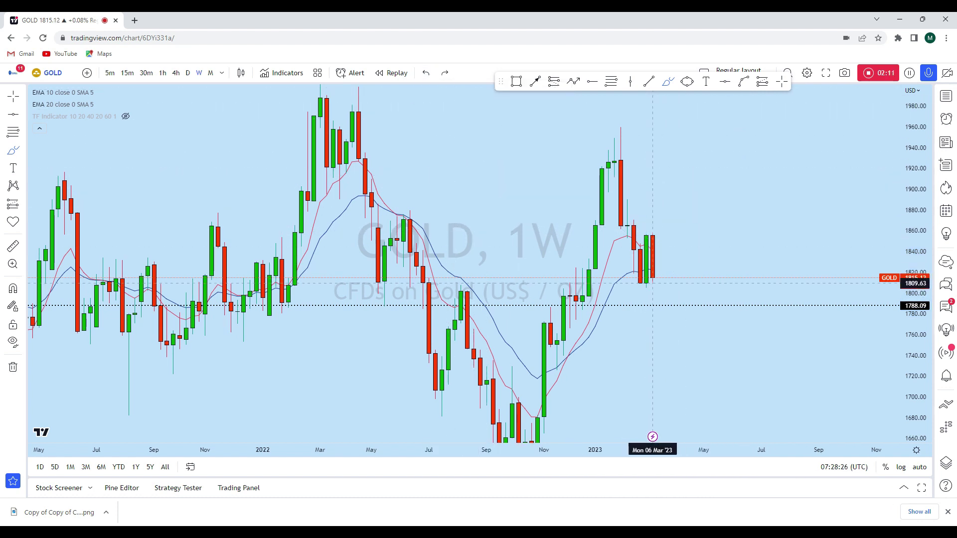
mouse_move(653, 280)
left_mouse_down()
mouse_move(666, 299)
mouse_move(679, 385)
left_mouse_up()
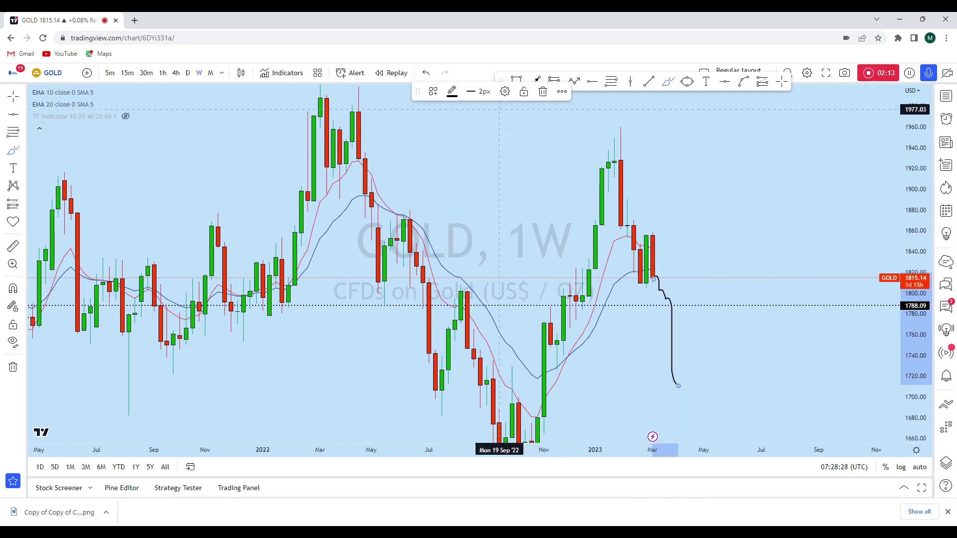
left_click(426, 73)
left_click_drag(658, 235, 641, 233)
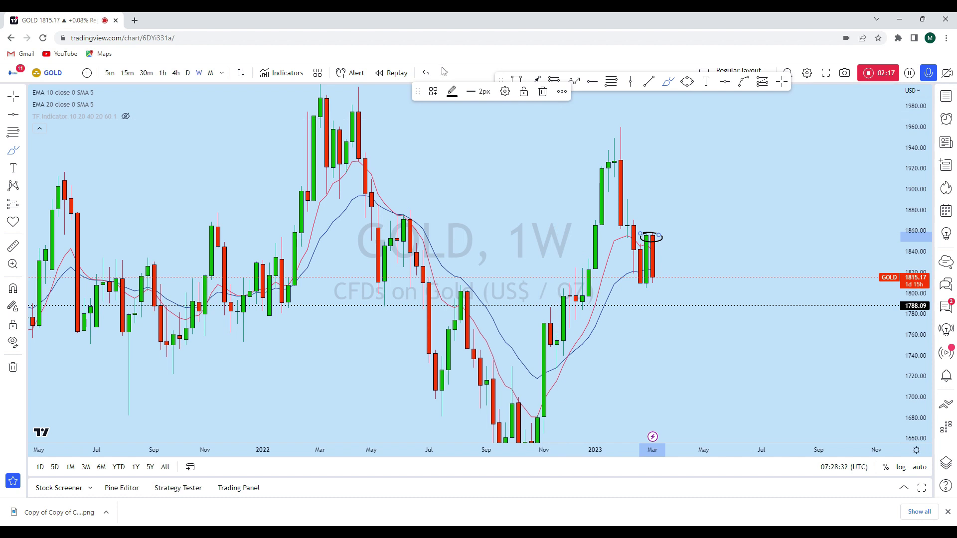
key("ctrl+z")
left_click_drag(661, 277, 672, 363)
left_click(427, 73)
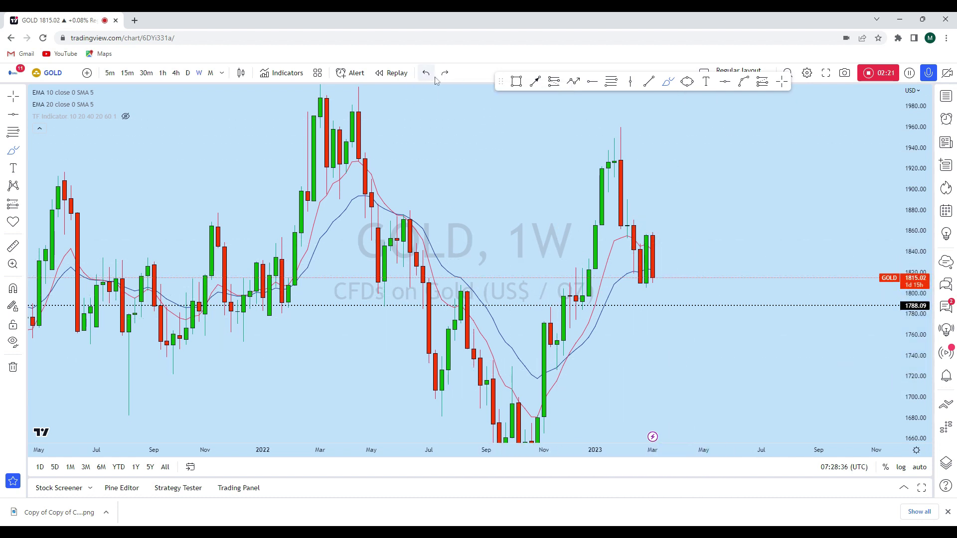
scroll(609, 274, "up", 2)
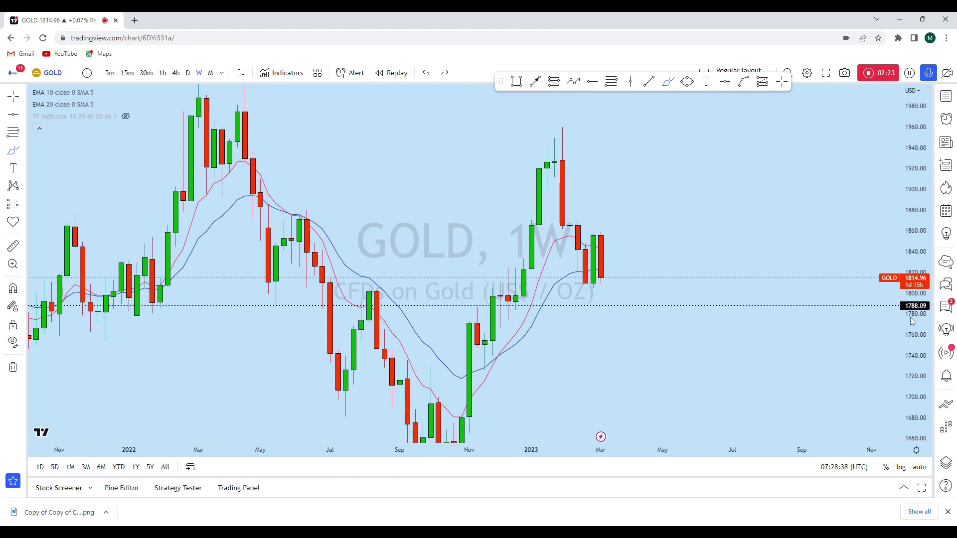
Stretch the chart to 1700–1940, then sketch and undo a stroke down from the 1962 spike.
left_click_drag(912, 324, 902, 311)
scroll(643, 344, "down", 1)
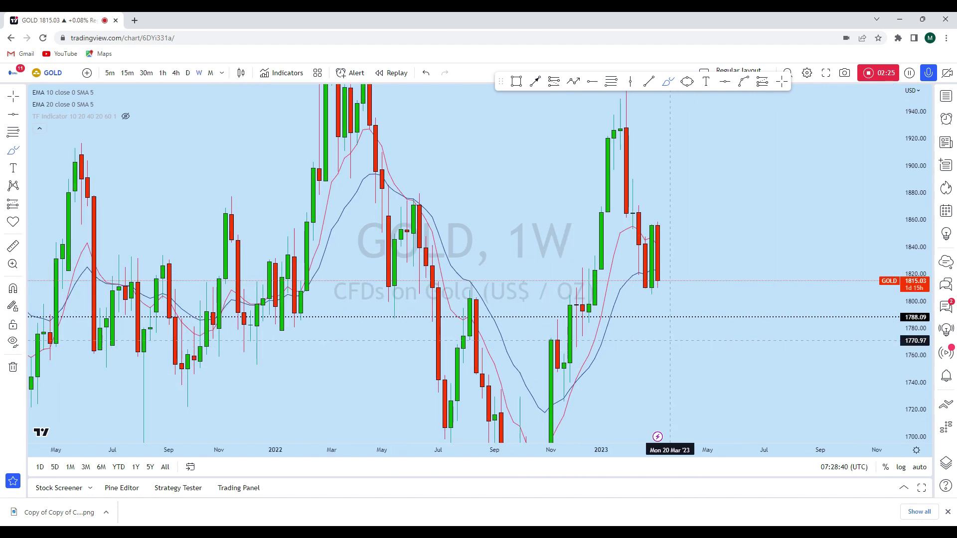
scroll(873, 294, "up", 2)
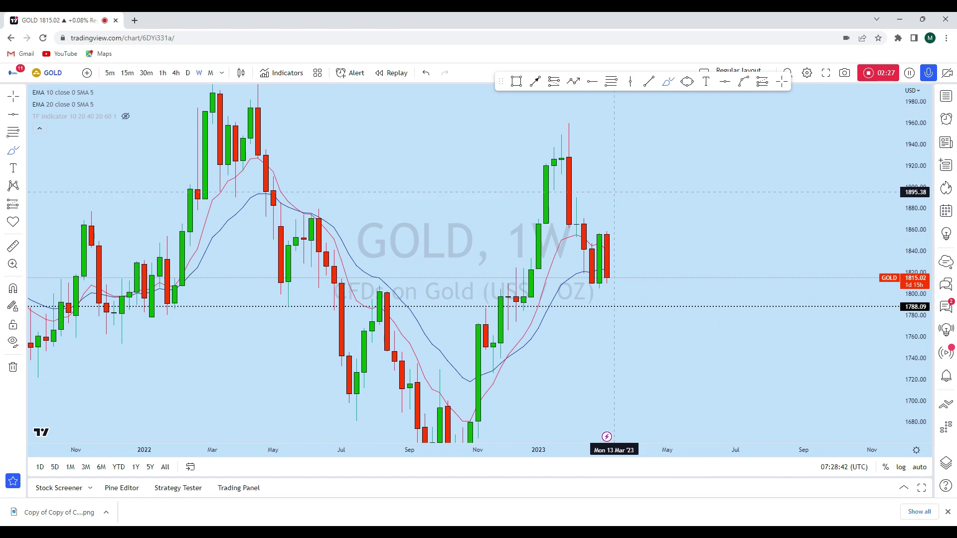
left_click_drag(569, 121, 600, 291)
key("ctrl+z")
Draw and delete a Fib retracement from 1959.72 to 1805.40, then switch to daily.
left_click(624, 82)
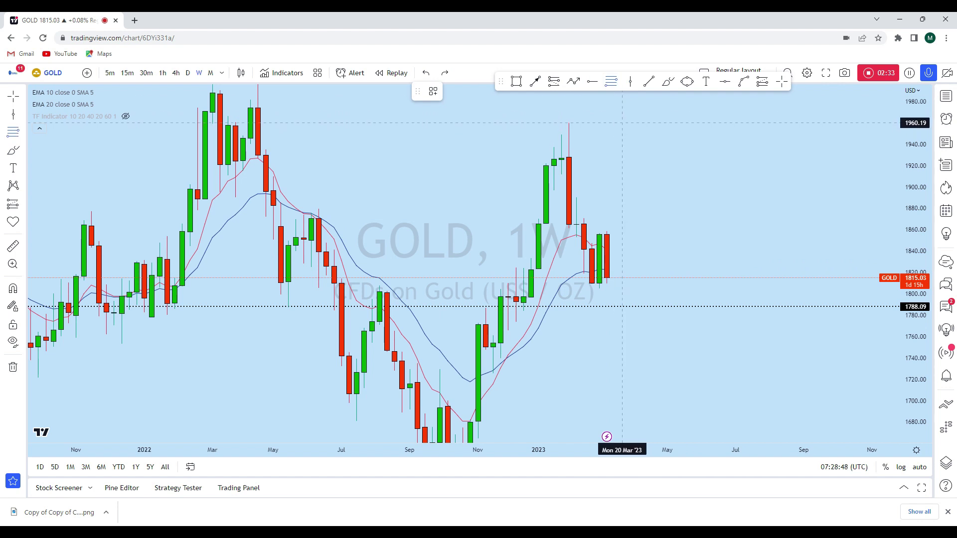
left_click(622, 124)
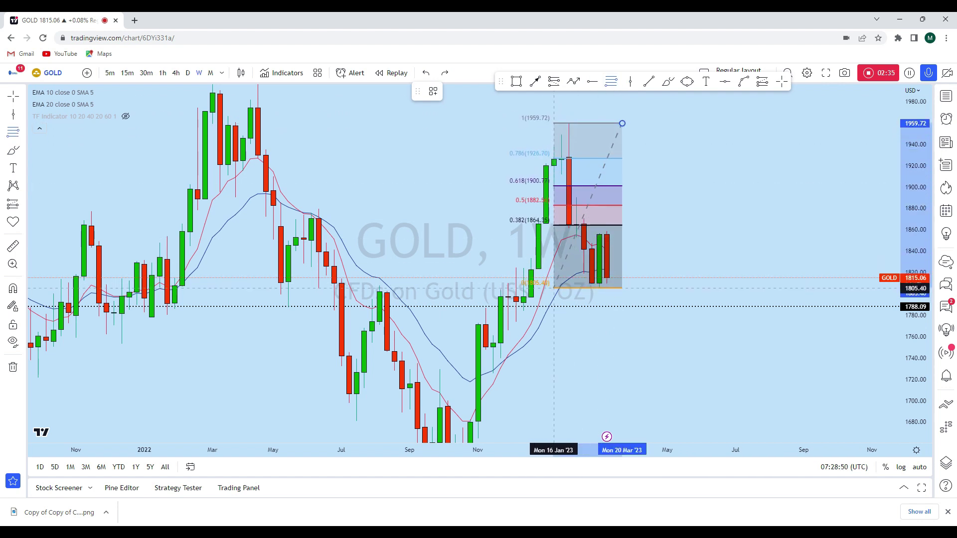
left_click(553, 288)
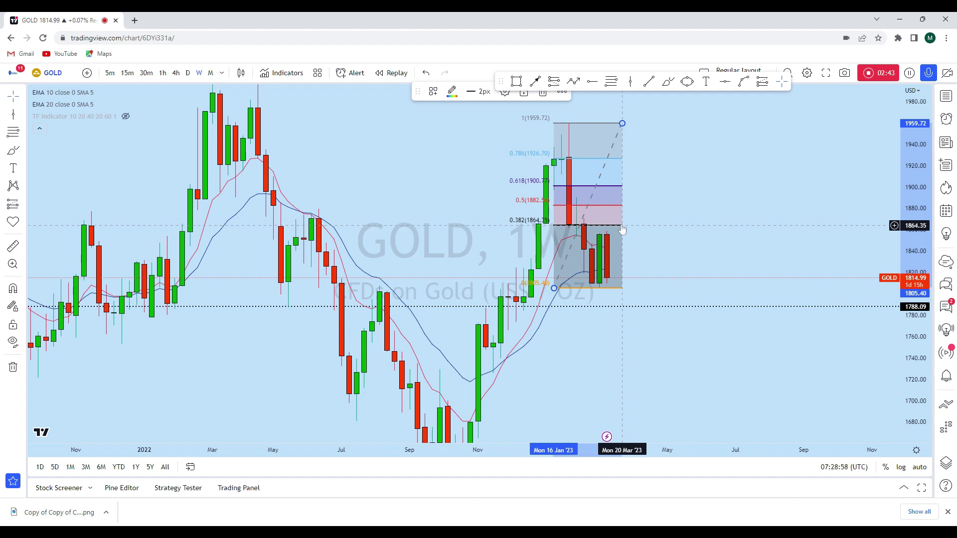
key("Delete")
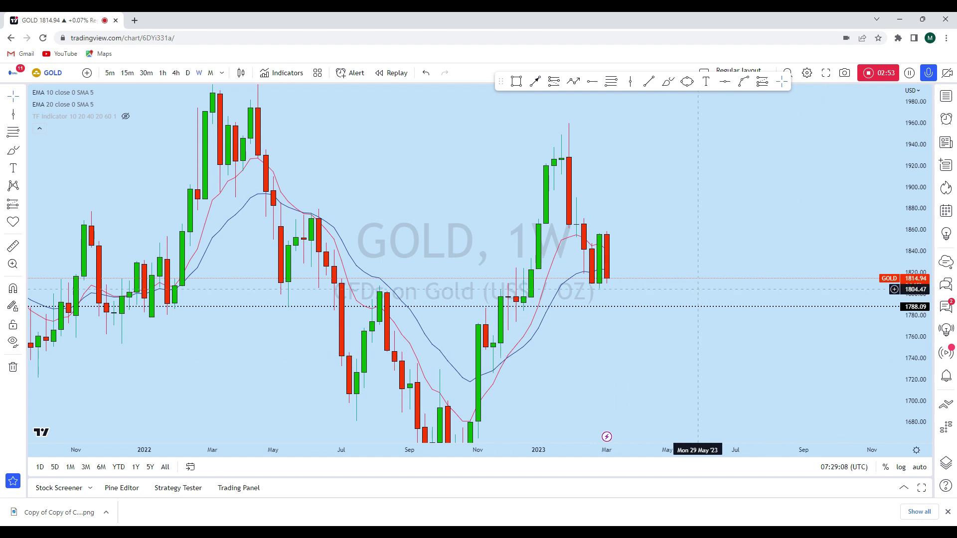
left_click(188, 73)
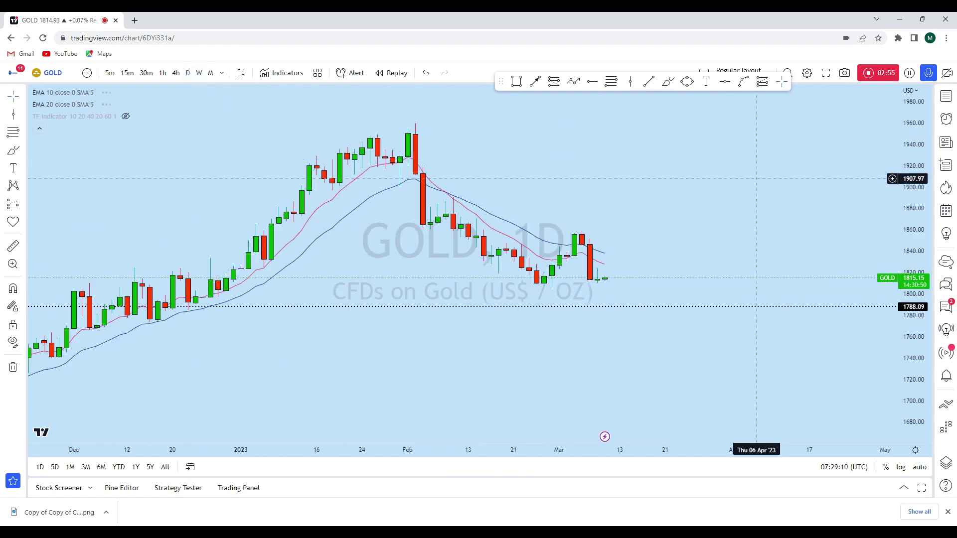
scroll(773, 259, "up", 5)
scroll(773, 259, "up", 2)
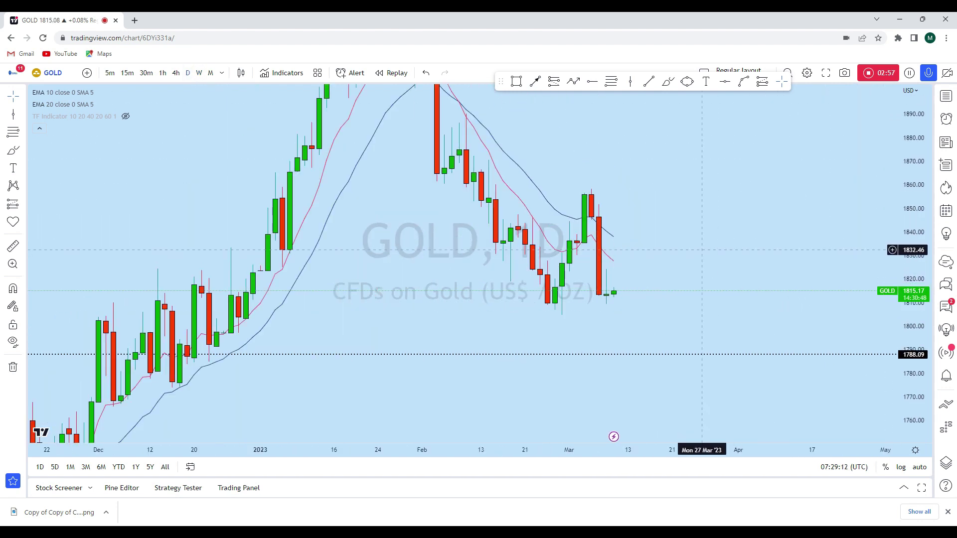
left_click(668, 81)
mouse_move(488, 200)
left_mouse_down()
mouse_move(490, 250)
mouse_move(520, 227)
mouse_move(533, 287)
mouse_move(592, 189)
mouse_move(599, 328)
left_mouse_up()
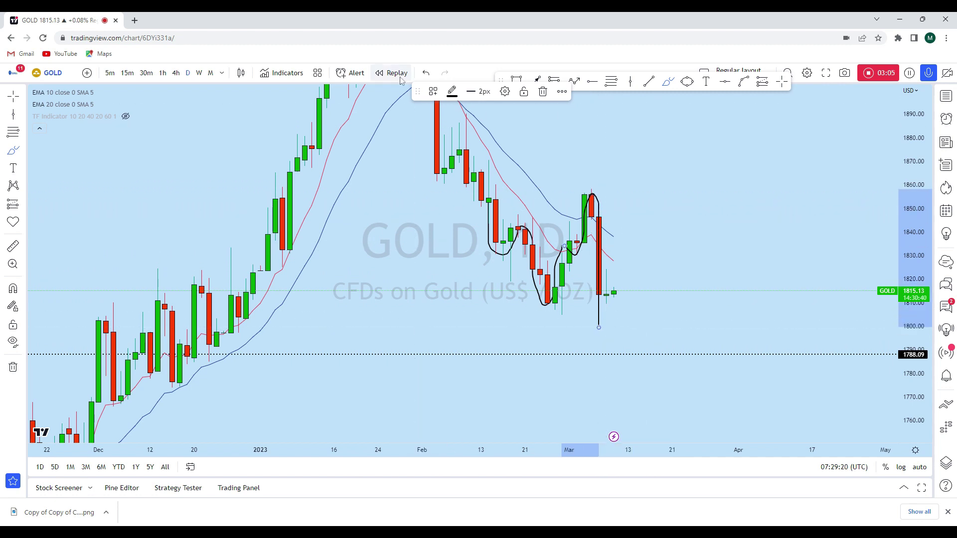
left_click(425, 73)
key("ctrl+z")
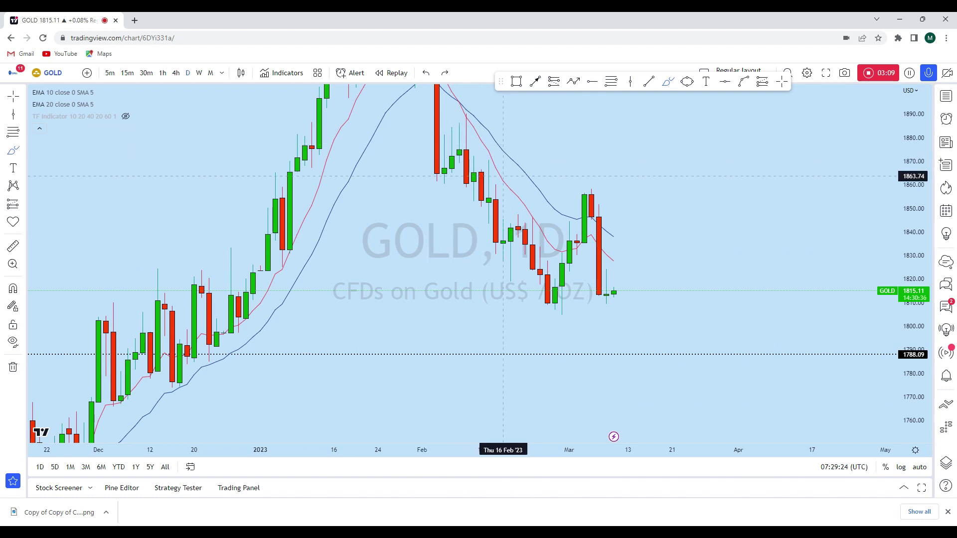
left_click(668, 81)
mouse_move(626, 186)
left_mouse_down()
mouse_move(579, 198)
mouse_move(617, 243)
mouse_move(606, 180)
left_mouse_up()
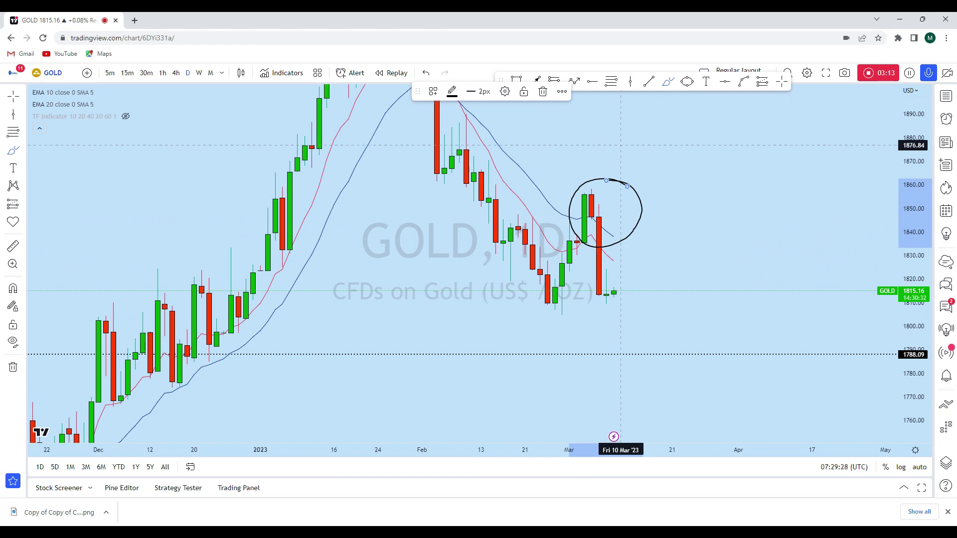
key("ctrl+z")
key("ctrl+y")
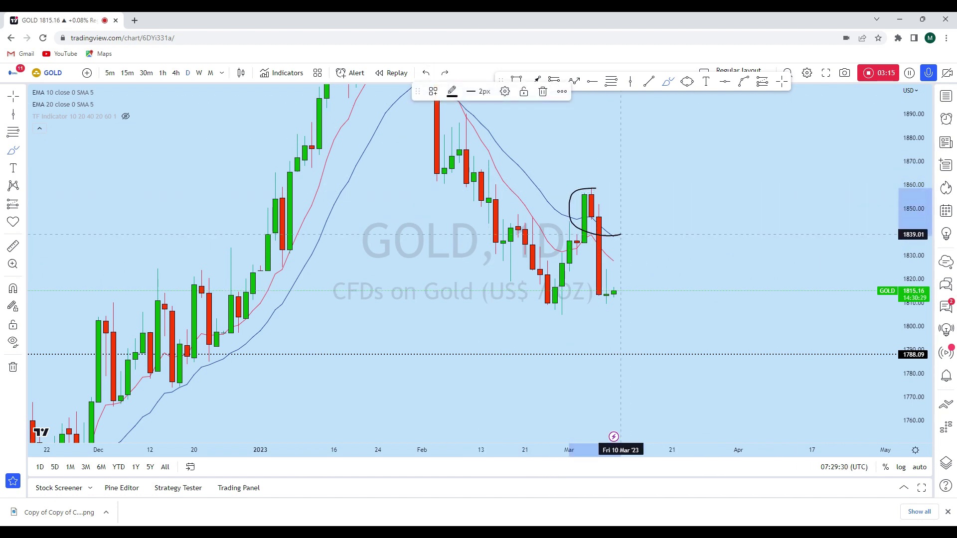
left_click(426, 74)
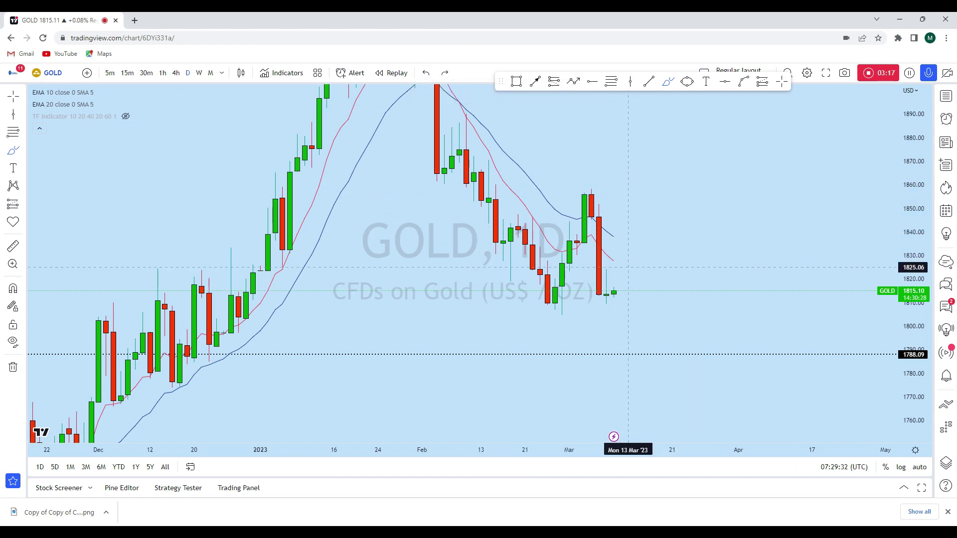
left_click_drag(616, 292, 636, 359)
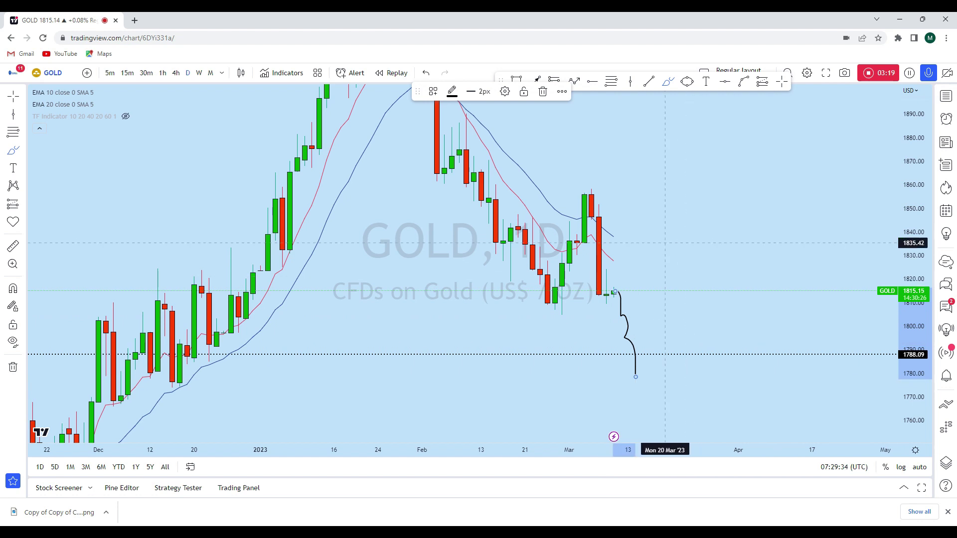
key("ctrl+z")
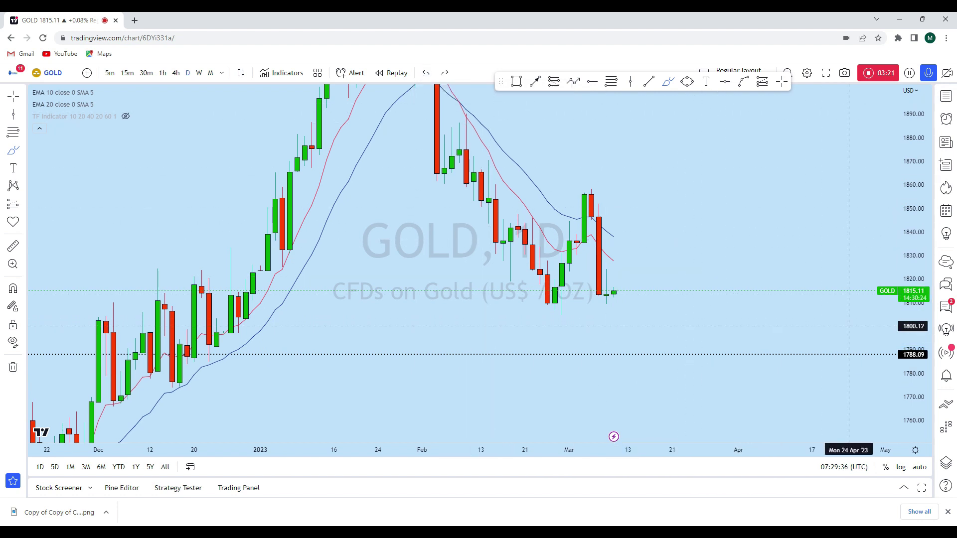
scroll(907, 412, "up", 5)
left_click_drag(620, 269, 607, 340)
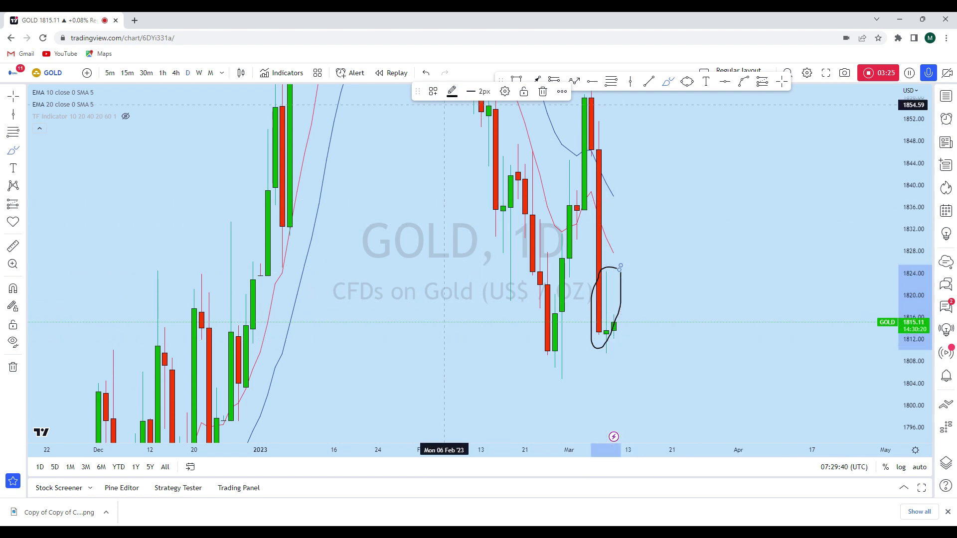
key("ctrl+z")
scroll(750, 263, "down", 3)
scroll(743, 300, "up", 5)
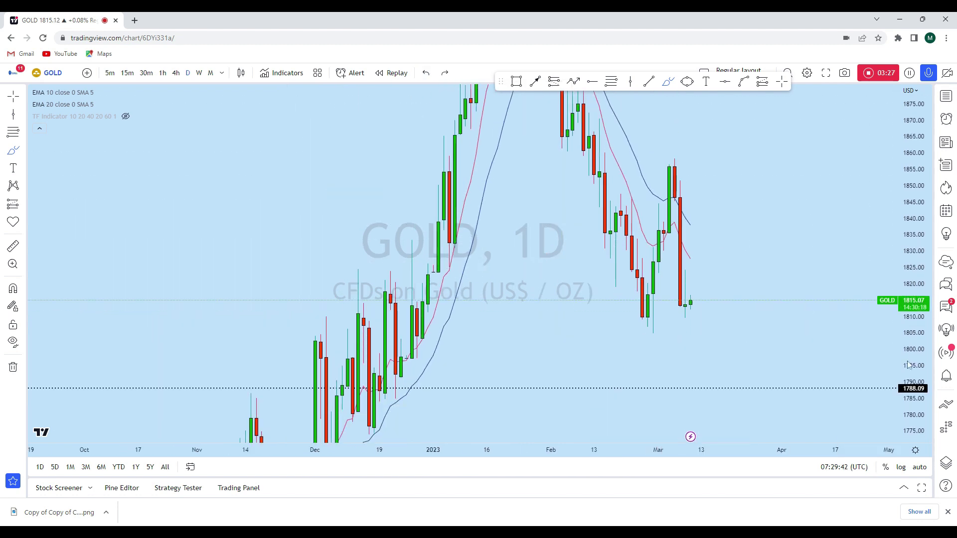
scroll(879, 312, "up", 2)
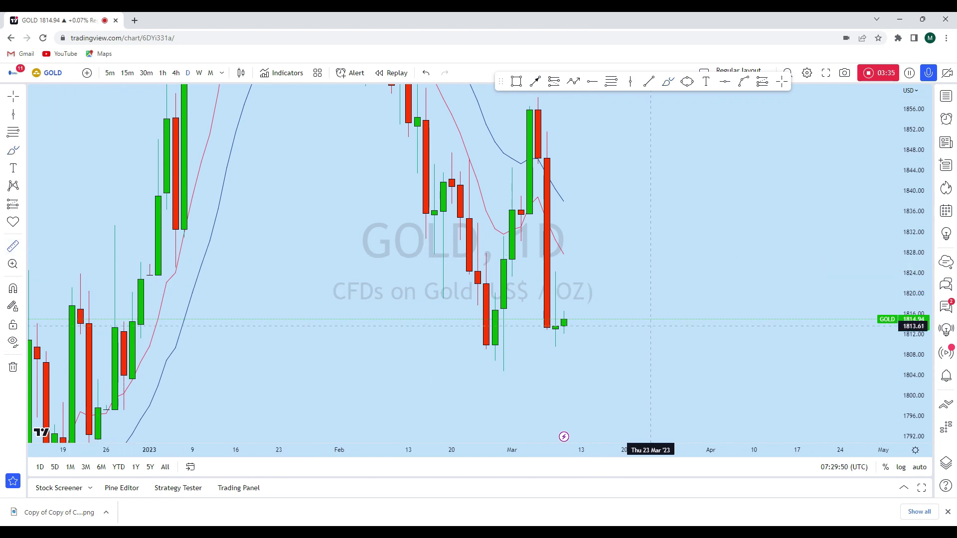
Measure a price range to 1824.32 on 02 Mar, then place a horizontal level at about 1819.
left_click(650, 325, "shift")
left_click(521, 272)
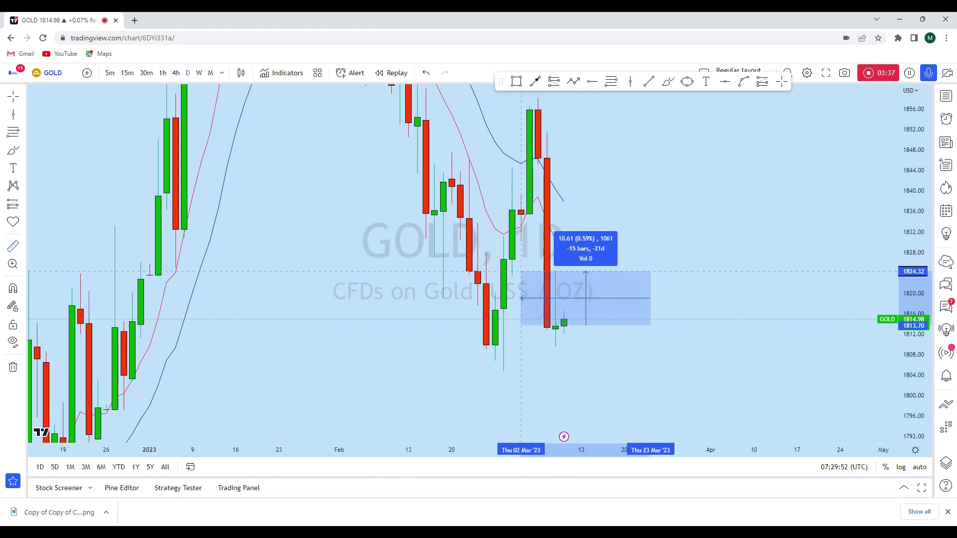
left_click(725, 81)
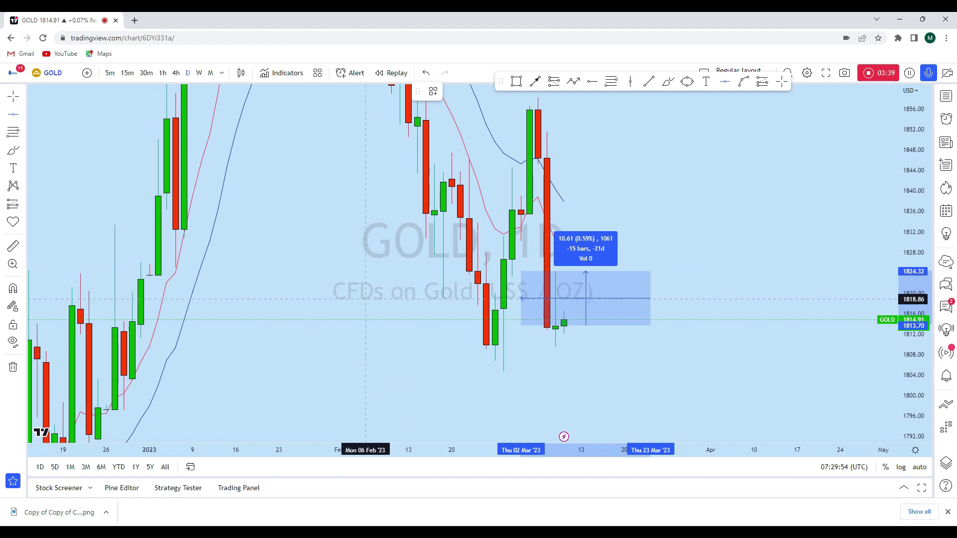
left_click(366, 298)
Pan past the latest bars and sketch a short freehand loop near 1819 toward 1843.
left_click_drag(697, 220, 767, 216)
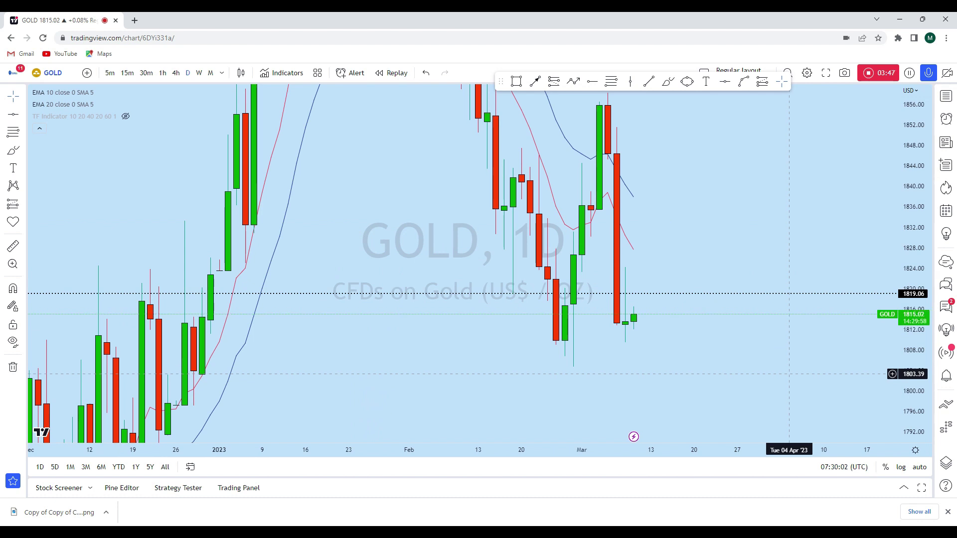
left_click(668, 81)
scroll(642, 245, "down", 2)
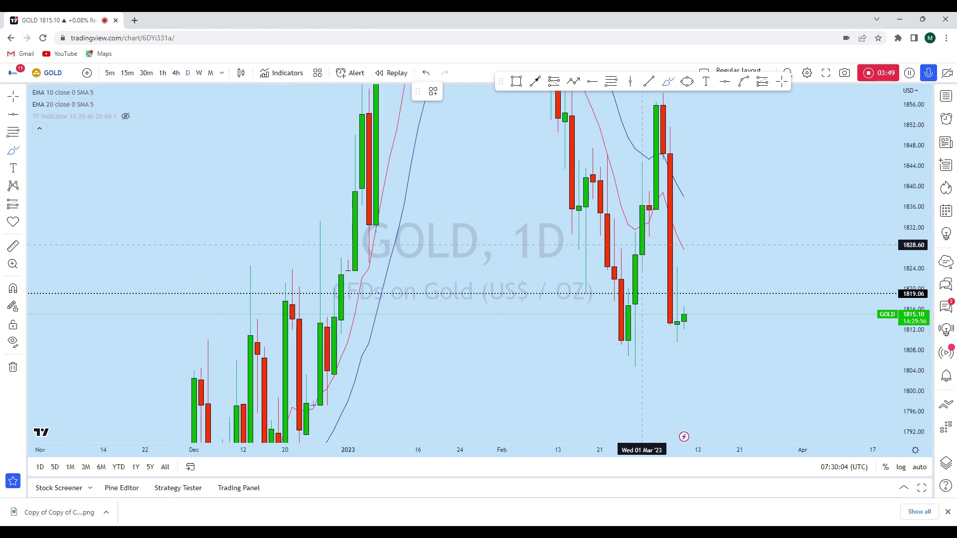
mouse_move(586, 291)
left_mouse_down()
mouse_move(600, 293)
mouse_move(586, 199)
left_mouse_up()
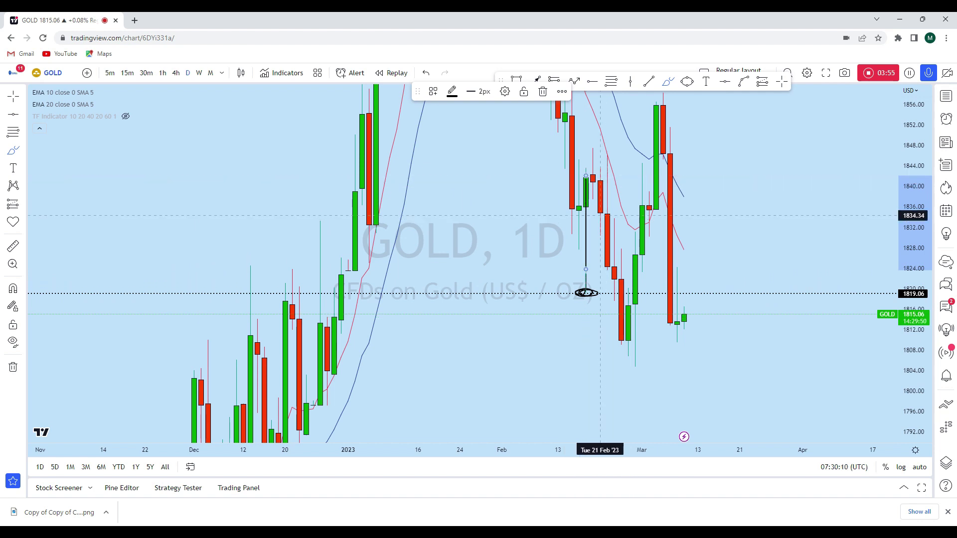
Undo the freehand mark, then circle the area near 1820 and undo that too.
left_click(428, 73)
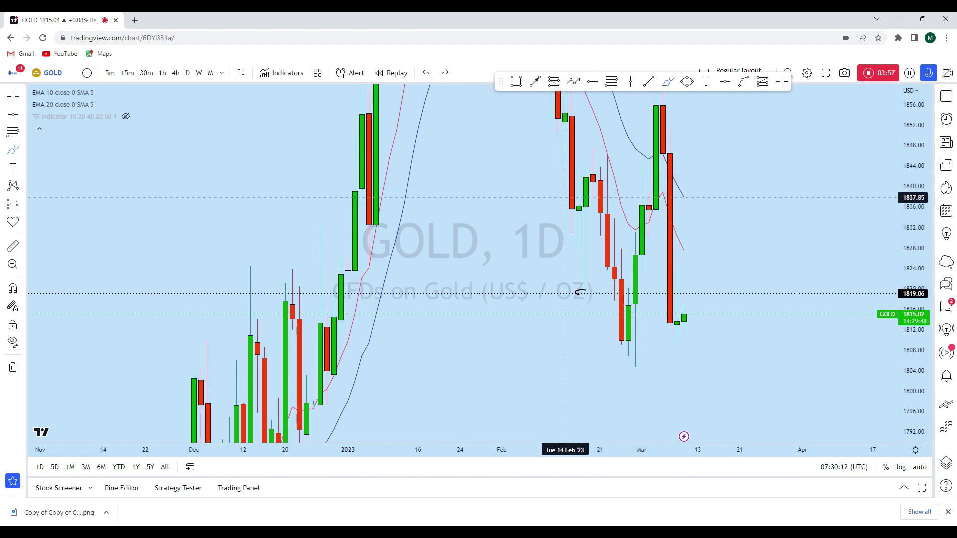
left_click(427, 73)
left_click_drag(697, 287, 691, 286)
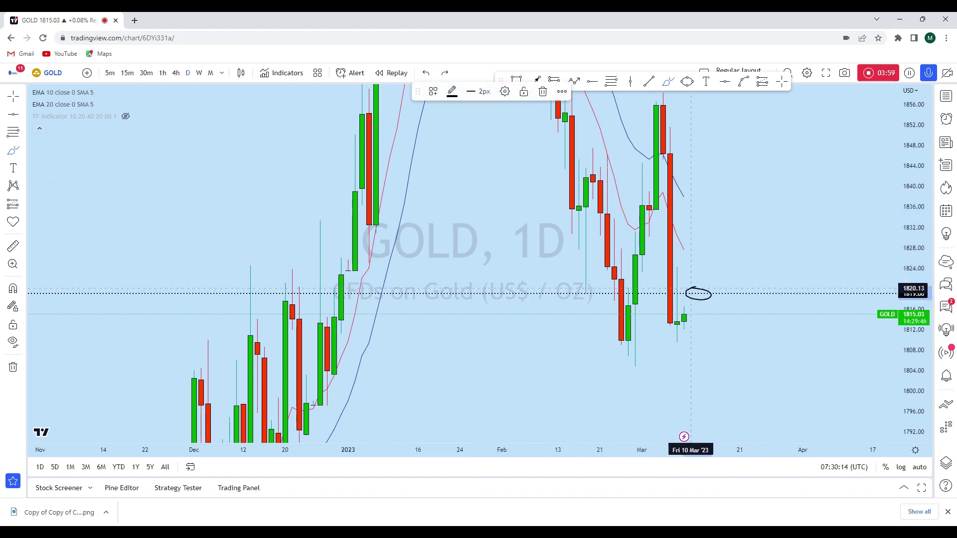
left_click(427, 73)
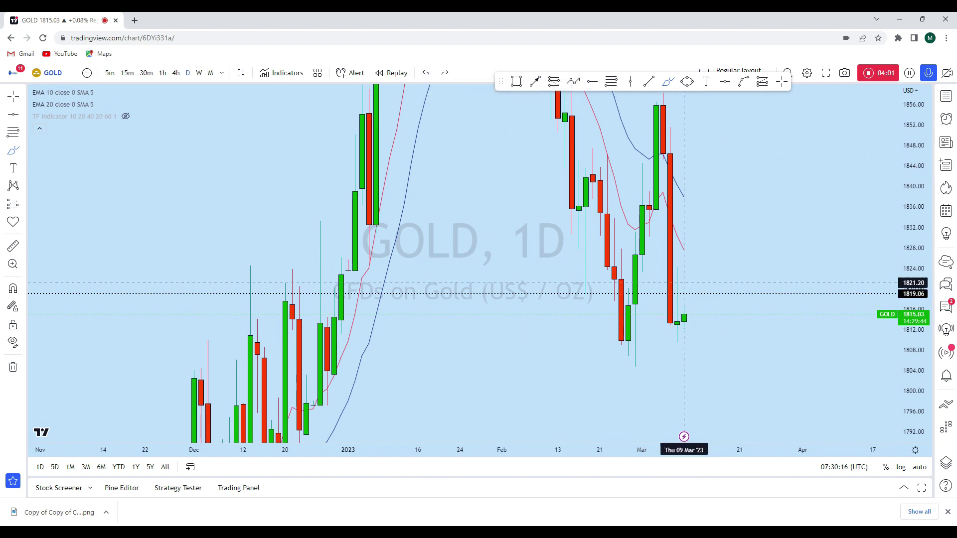
scroll(684, 260, "down", 4)
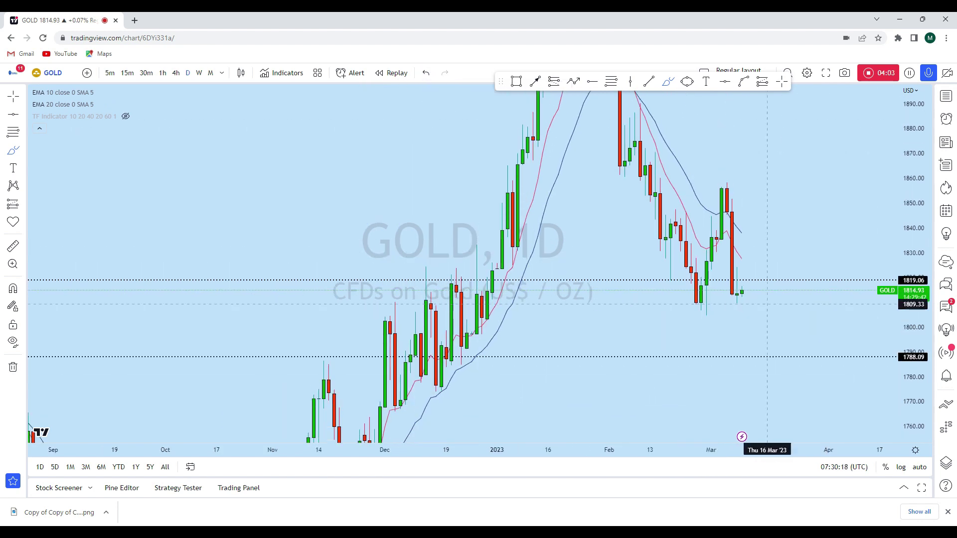
Sketch and undo strokes tracing the recent drop and a path toward 1788, then switch to 4-hour.
left_click_drag(684, 173, 709, 293)
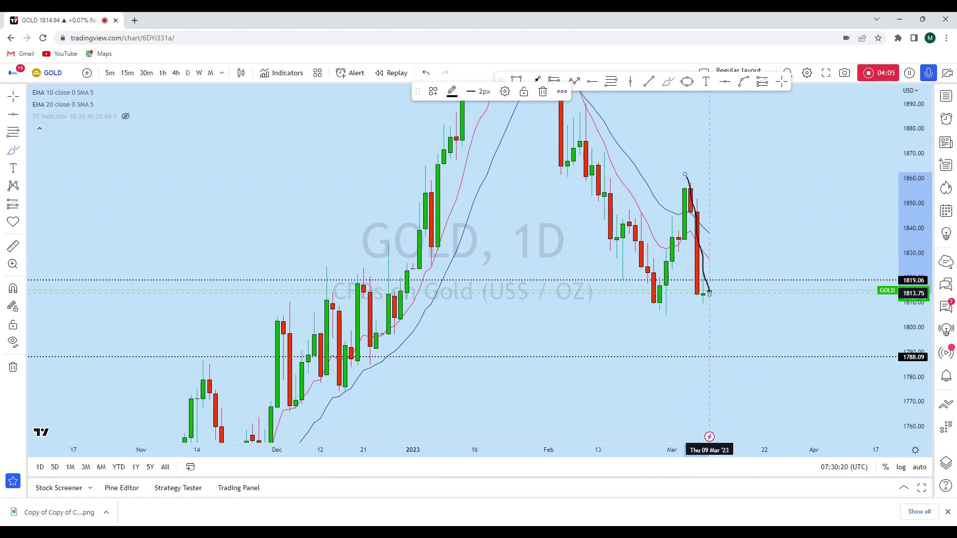
left_click(429, 75)
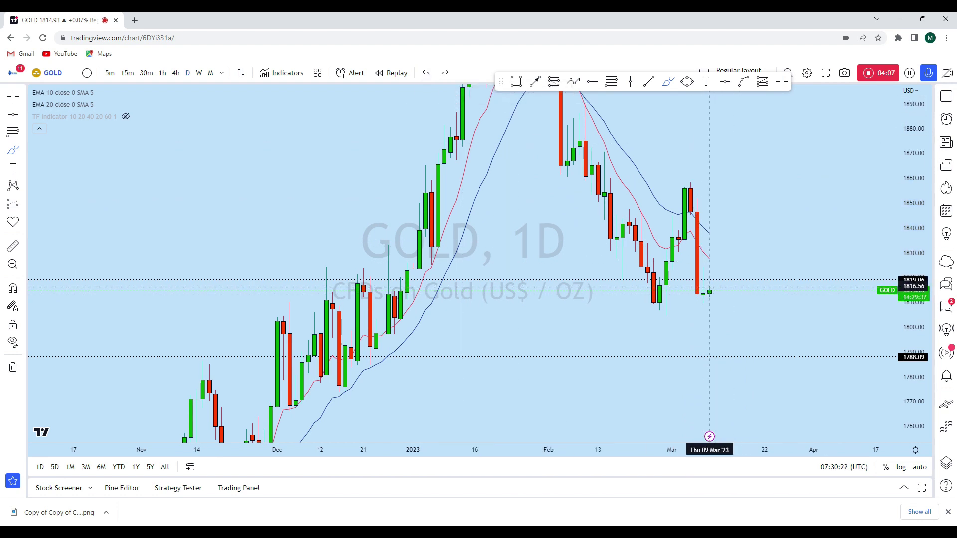
mouse_move(740, 290)
left_mouse_down()
mouse_move(752, 367)
mouse_move(789, 390)
left_mouse_up()
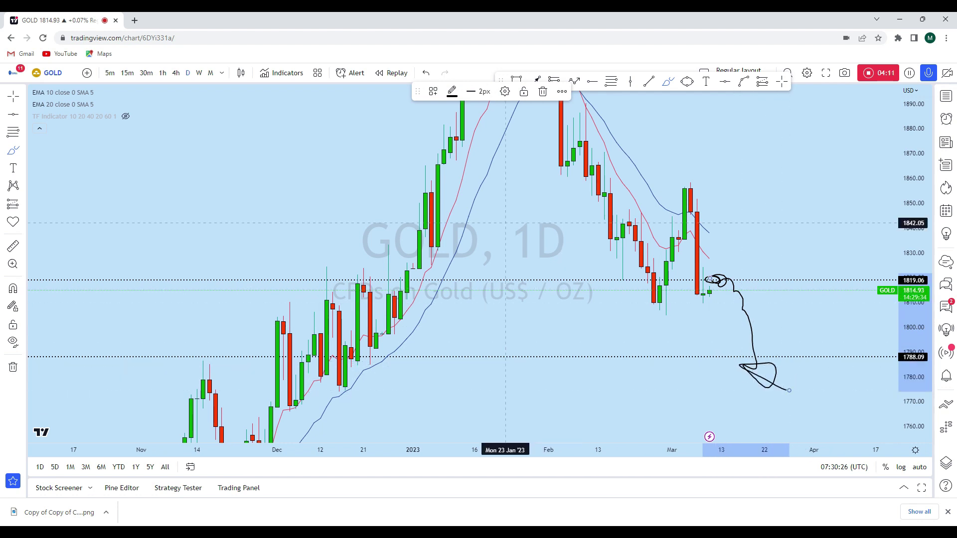
left_click(428, 74)
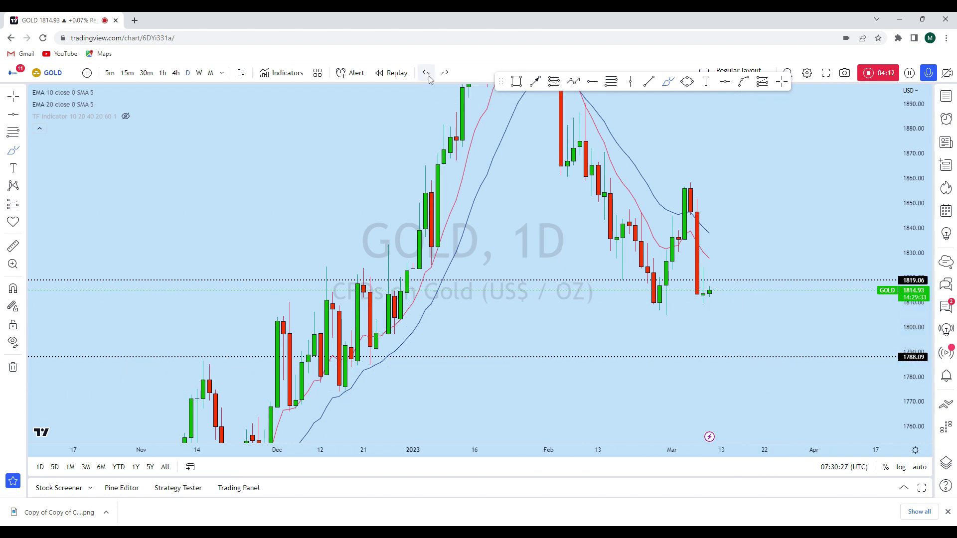
left_click(181, 75)
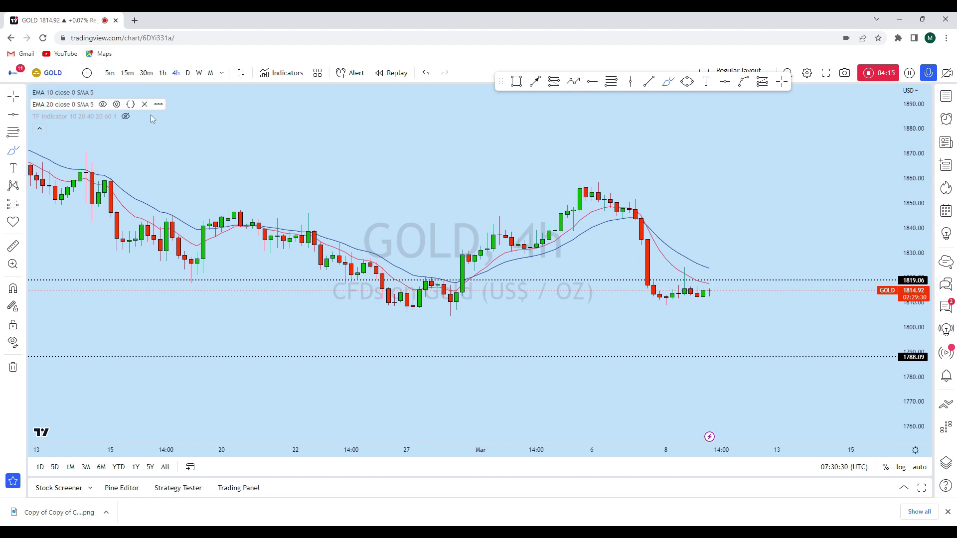
Sketch a wavy line and another mark over the recent 4-hour candles, then undo both.
scroll(698, 264, "up", 4)
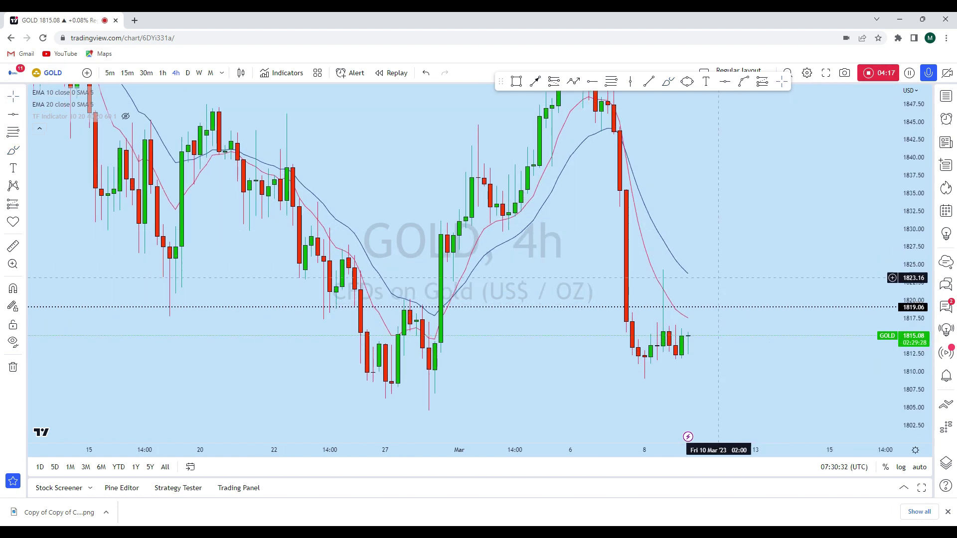
mouse_move(648, 279)
left_mouse_down()
mouse_move(626, 292)
mouse_move(681, 341)
mouse_move(693, 335)
left_mouse_up()
left_click_drag(703, 345, 706, 348)
left_click_drag(611, 107, 619, 159)
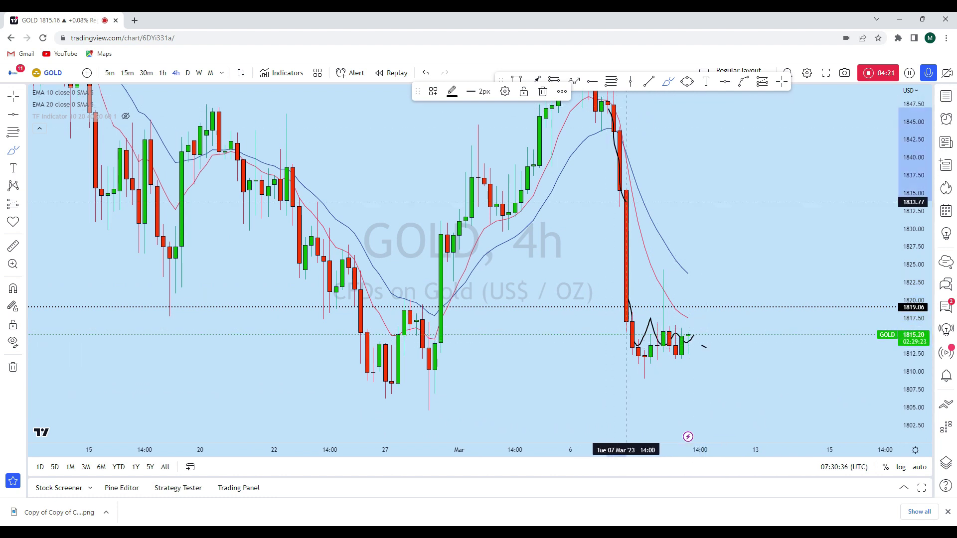
left_click(427, 74)
left_click(426, 74)
Try and undo a loop, a short mark and hooks around 1824 near the recent candles.
left_click_drag(664, 349, 670, 267)
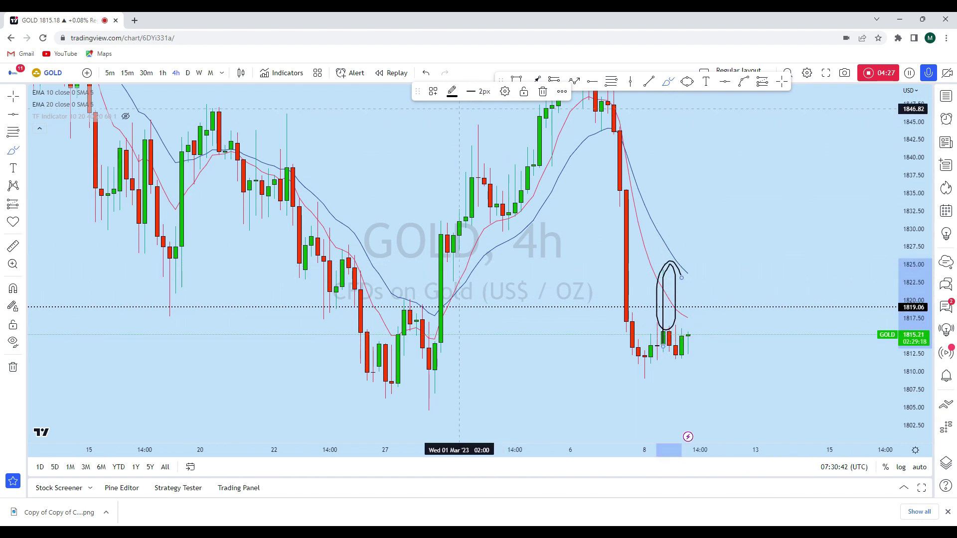
key("ctrl+z")
left_click_drag(681, 274, 670, 267)
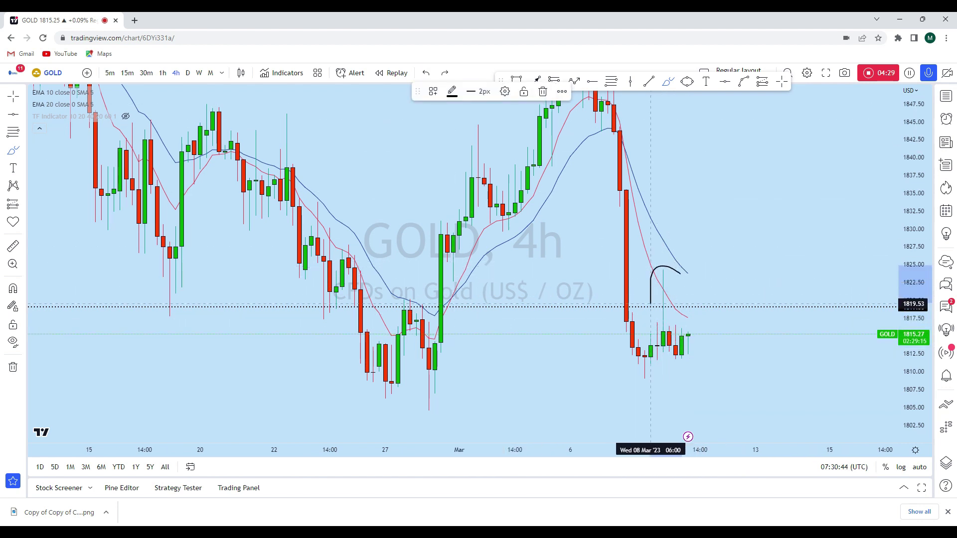
key("ctrl+z")
left_click_drag(669, 271, 651, 288)
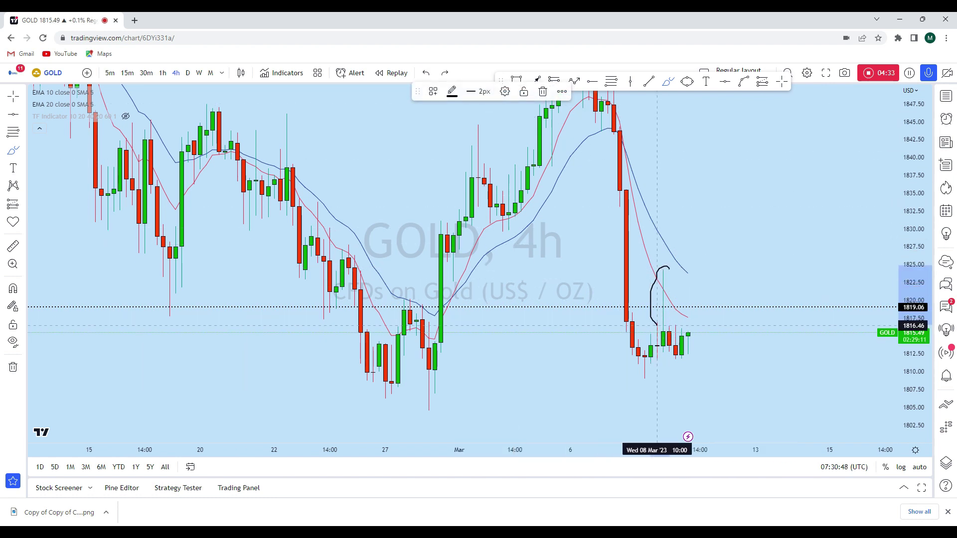
key("ctrl+z")
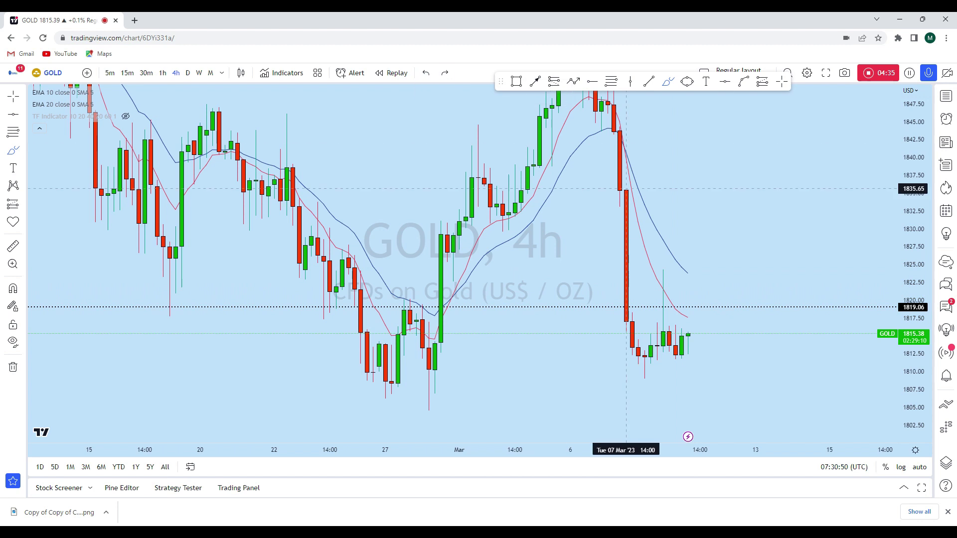
scroll(694, 307, "down", 2)
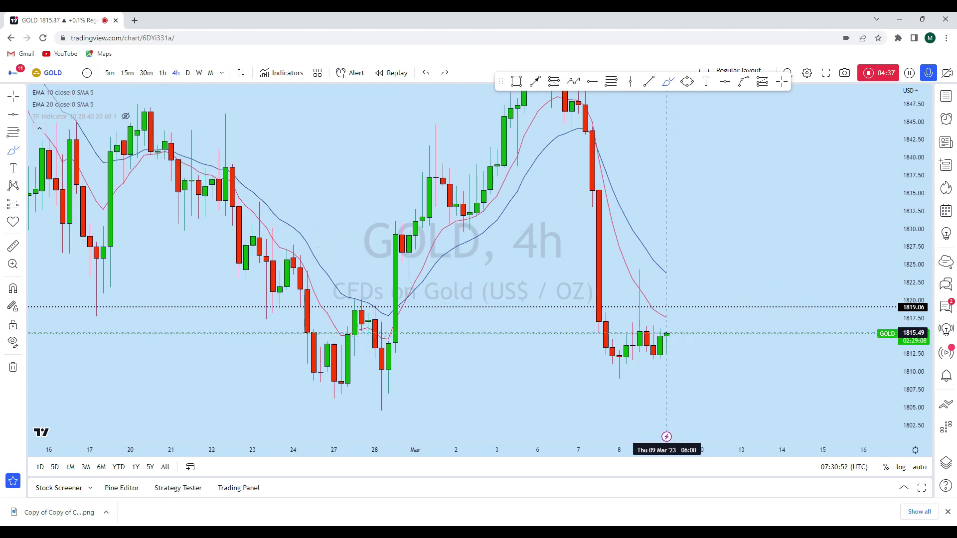
left_click_drag(667, 329, 673, 305)
left_click(427, 74)
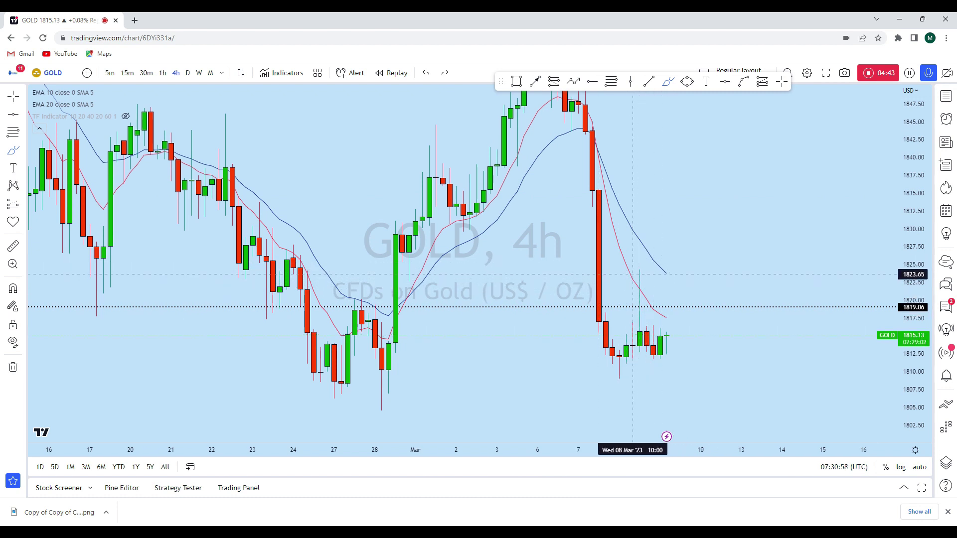
left_click(687, 81)
Draw a circle around the retest zone just above 1819.06.
left_click(654, 296)
left_click(681, 269)
left_click(687, 277)
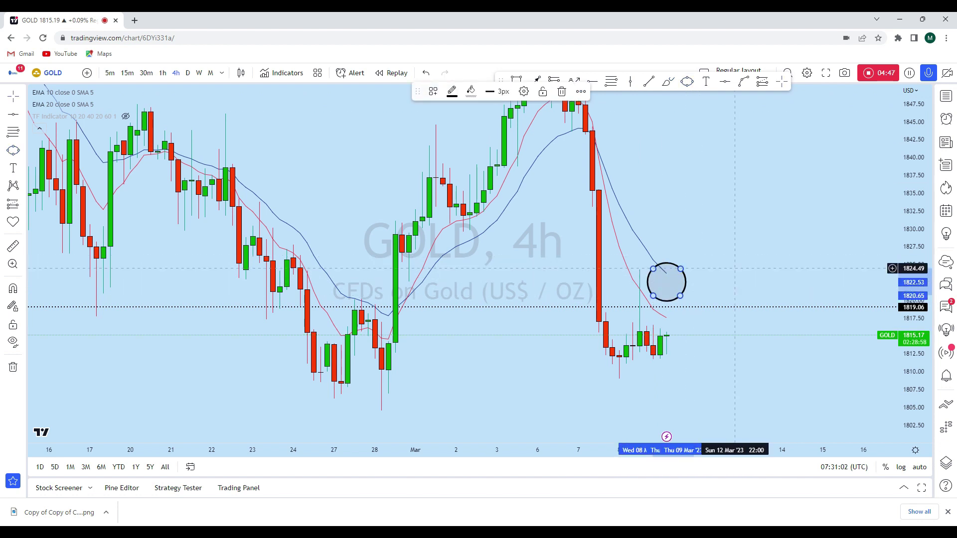
left_click_drag(789, 250, 730, 221)
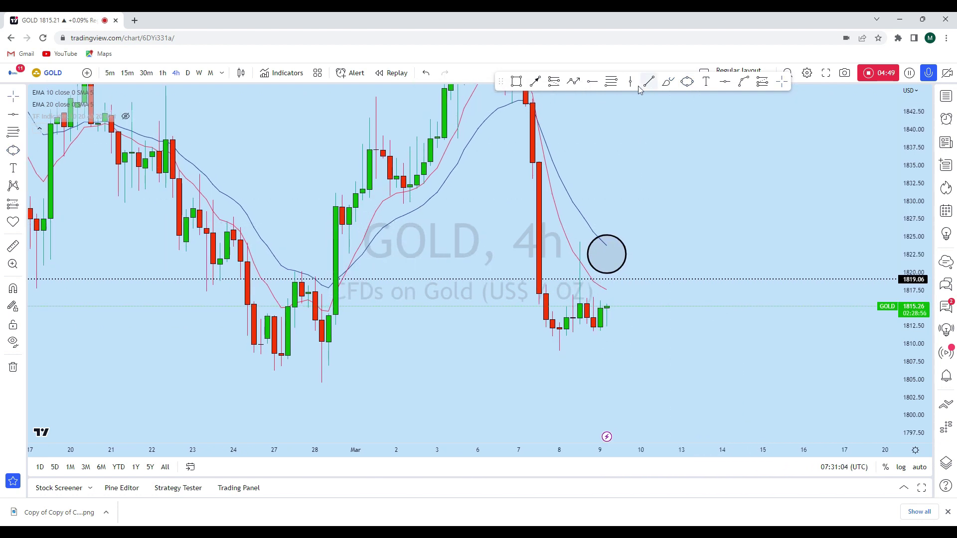
Draw an arrowed path rising into the circle, then dropping to 1788.09 around 15 Mar.
left_click(573, 82)
left_click(607, 305)
left_click(607, 246)
left_click(621, 262)
left_click(627, 247)
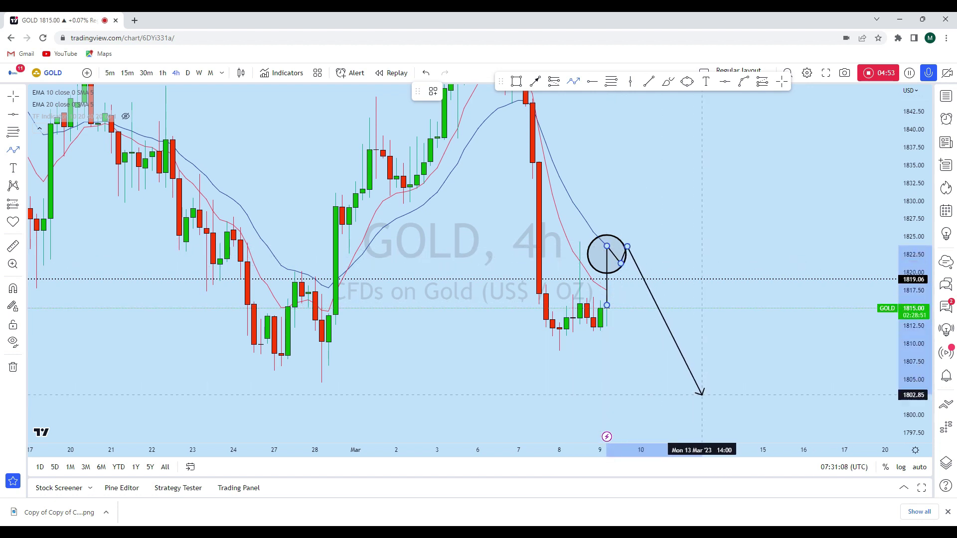
scroll(723, 394, "down", 2)
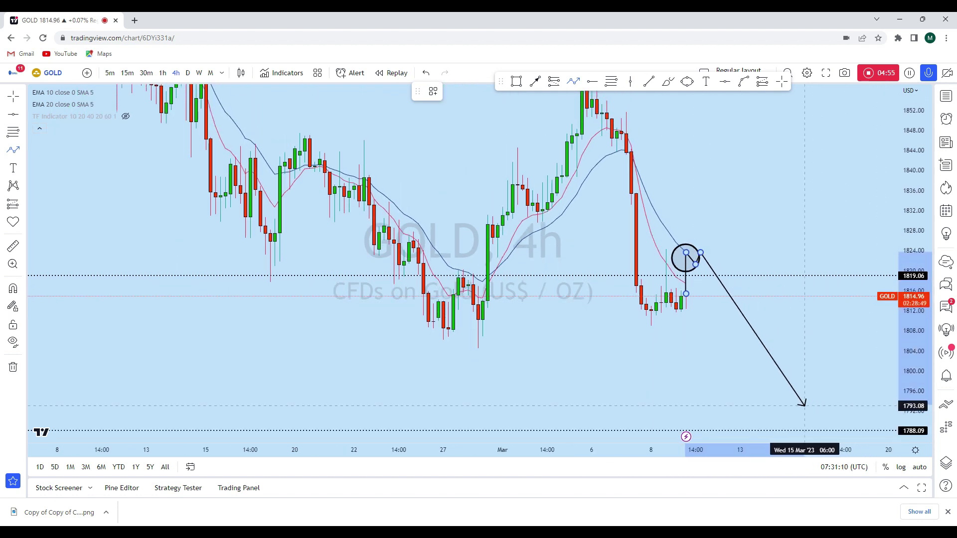
double_click(794, 432)
scroll(794, 349, "up", 2)
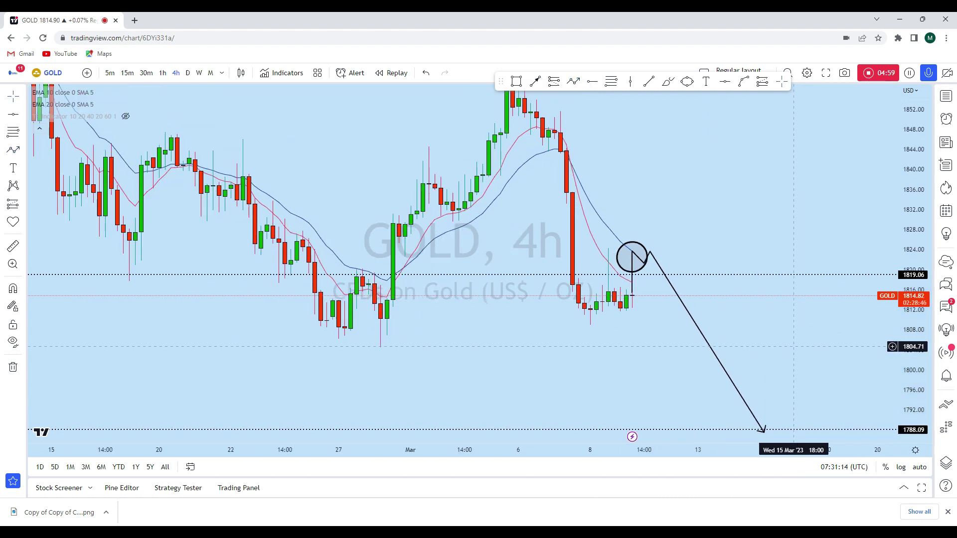